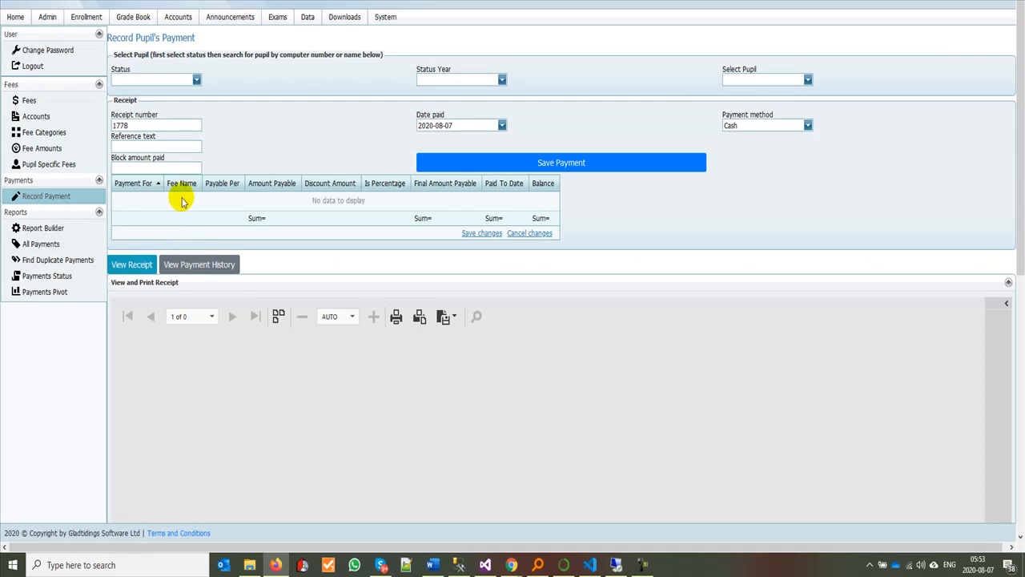
Filter pupils by Active status and status year 2020, and select the Grade 7 male pupil by searching for his name
left_click(196, 81)
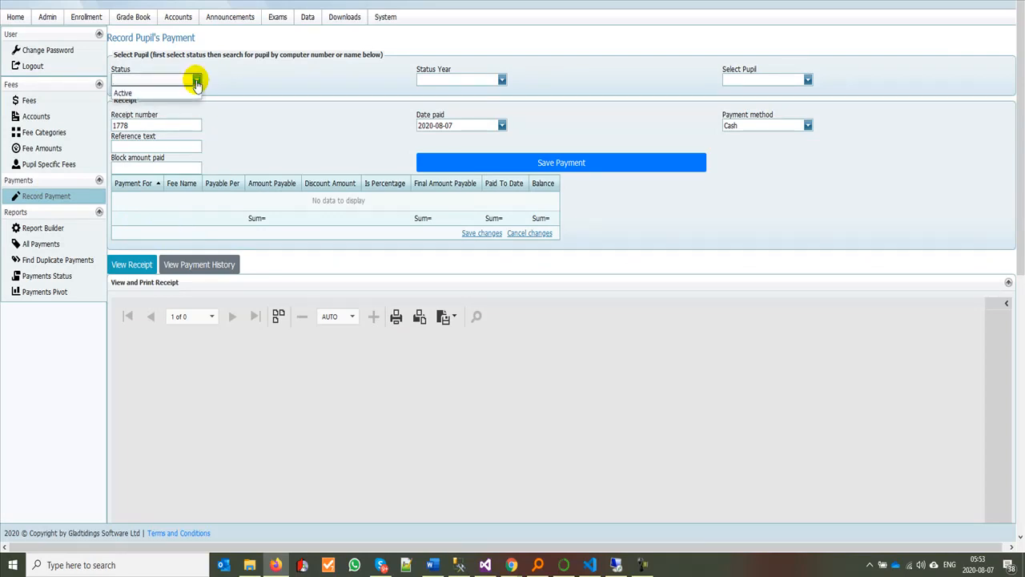
left_click(179, 92)
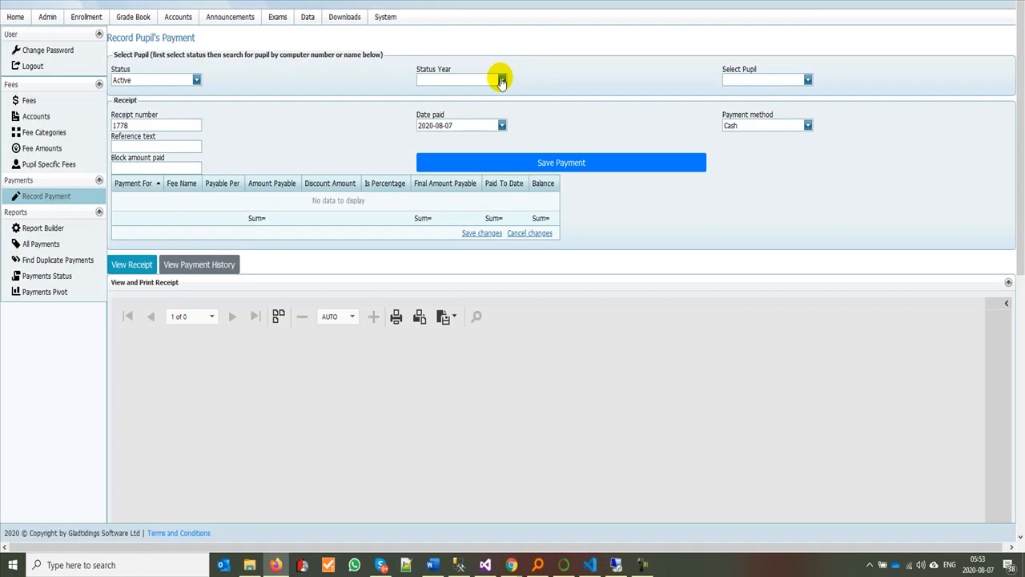
left_click(498, 79)
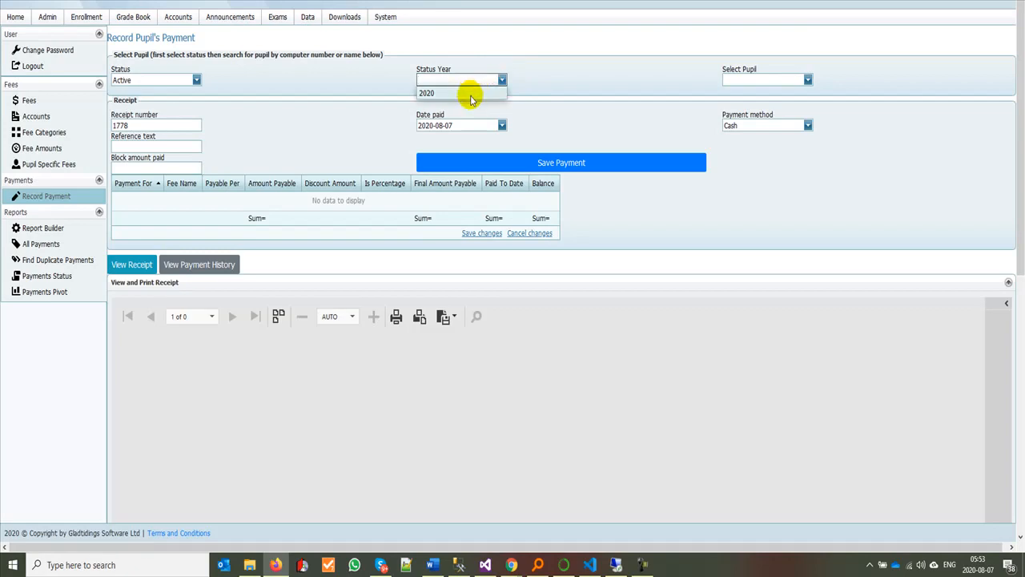
left_click(470, 93)
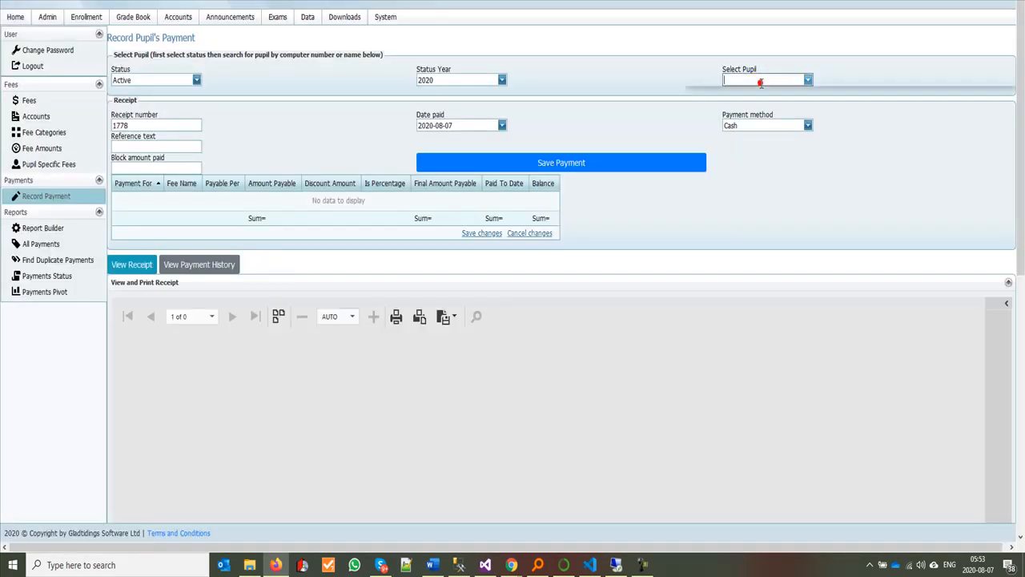
left_click(761, 80)
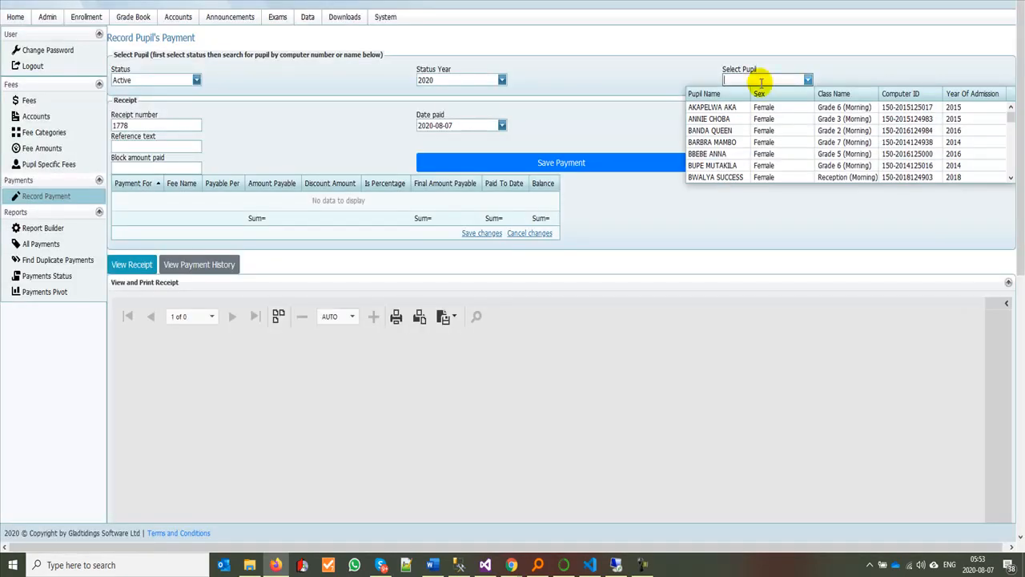
type("lukundo")
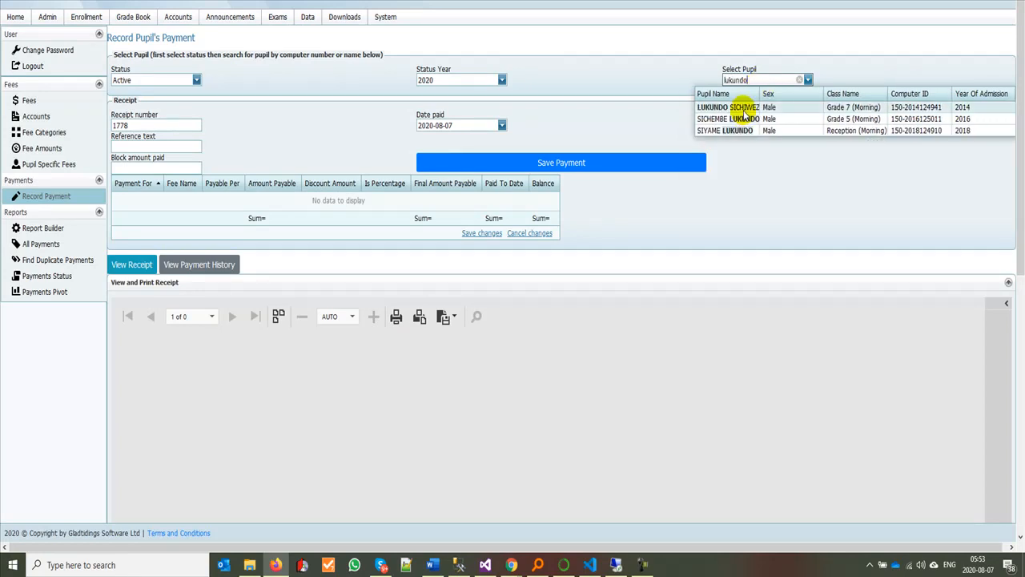
left_click(744, 107)
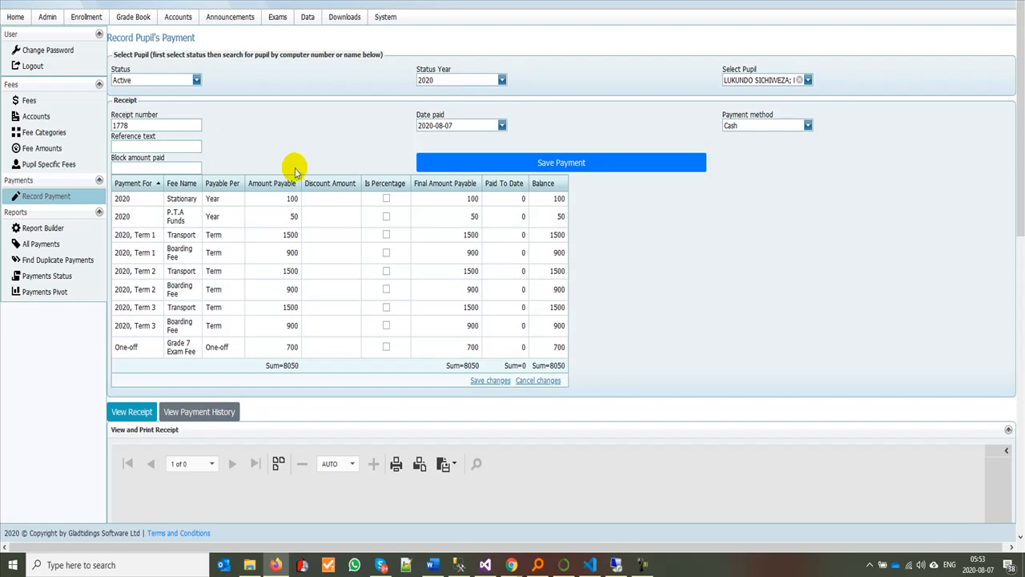
Open the institution details and load Gladtidings Primary School's record to check the option for automatically generating receipt numbers
double_click(148, 124)
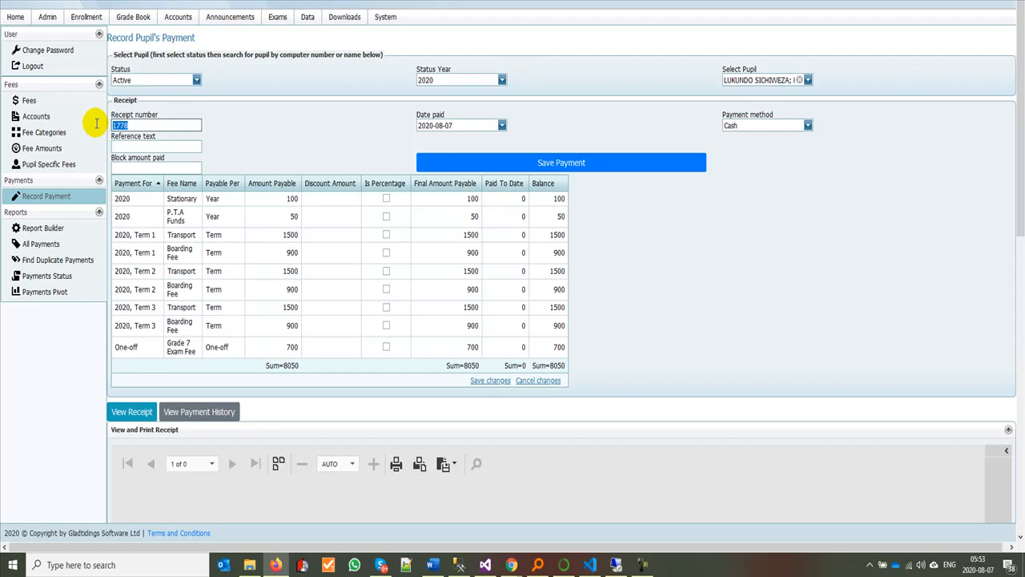
double_click(141, 126)
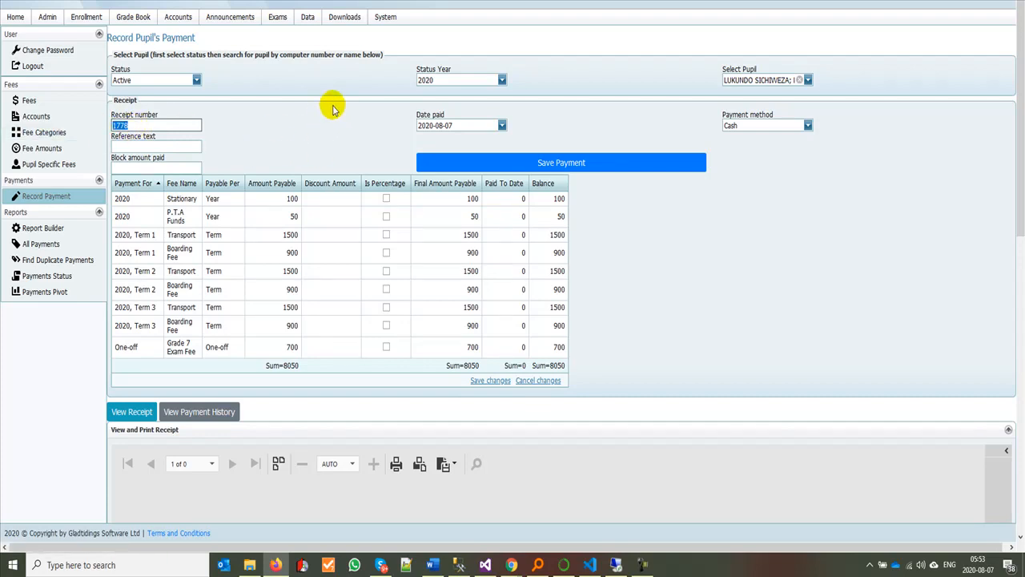
left_click(384, 20)
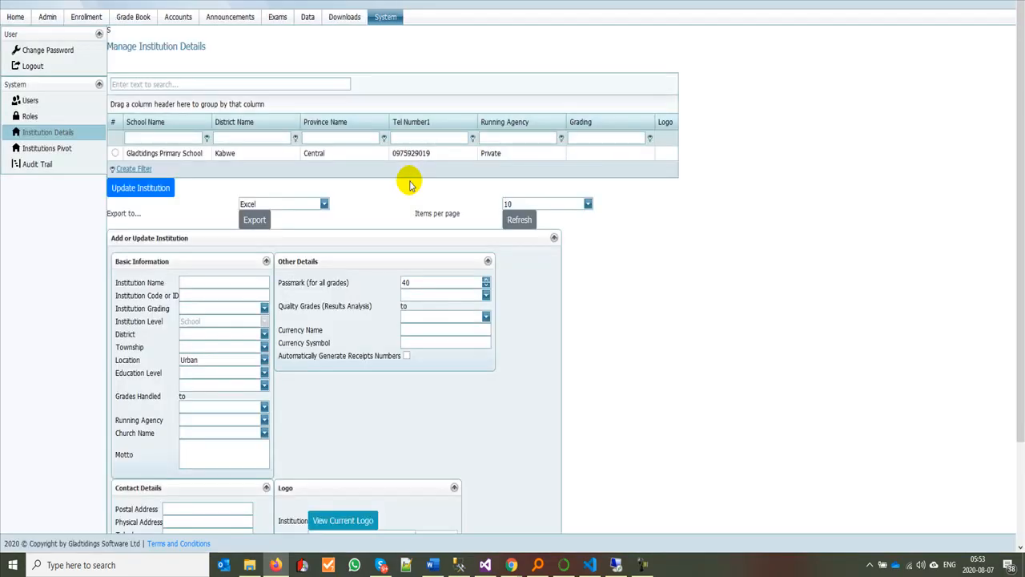
scroll(333, 447, "down", 1)
scroll(332, 447, "down", 1)
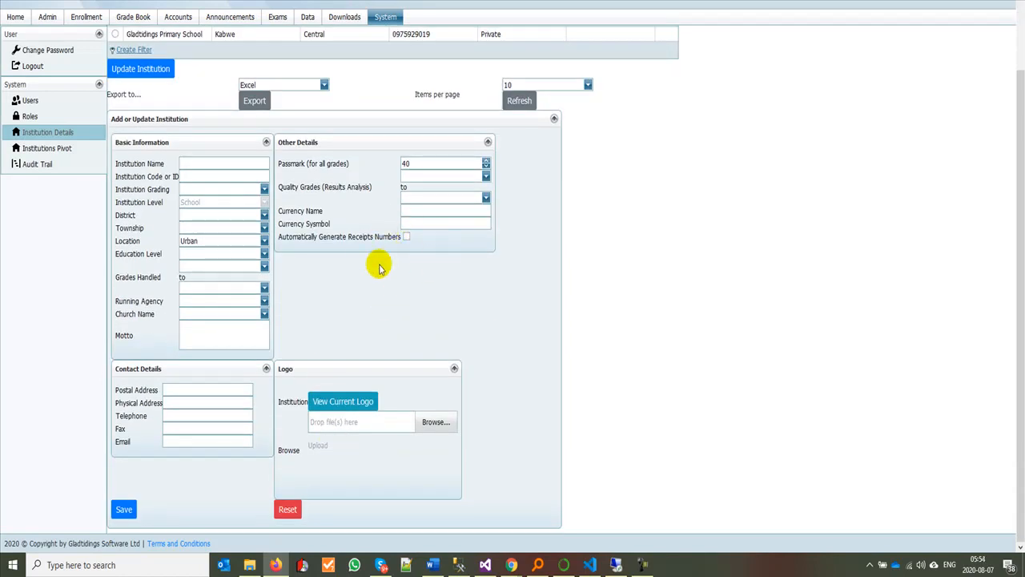
scroll(404, 244, "up", 2)
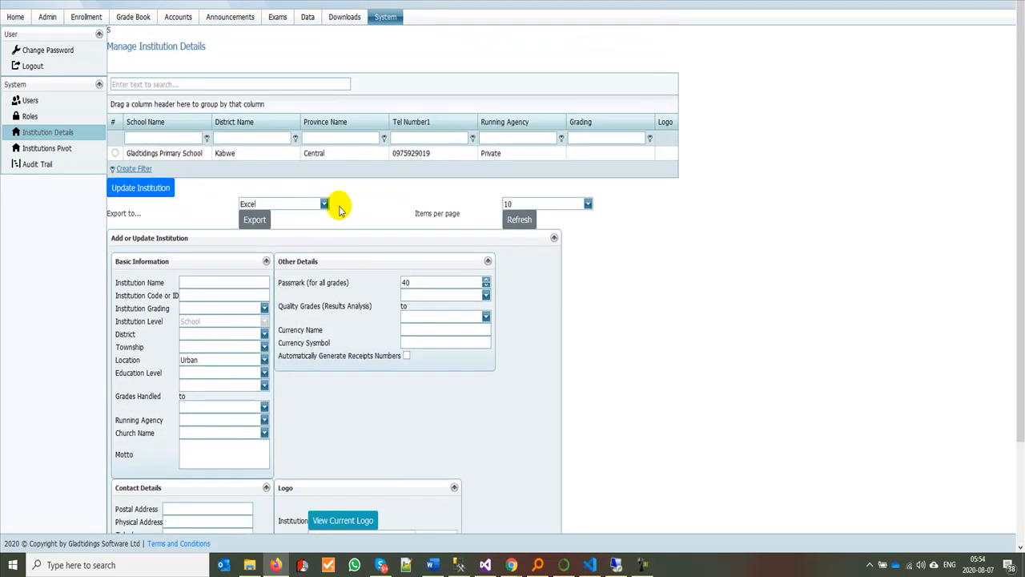
left_click(160, 189)
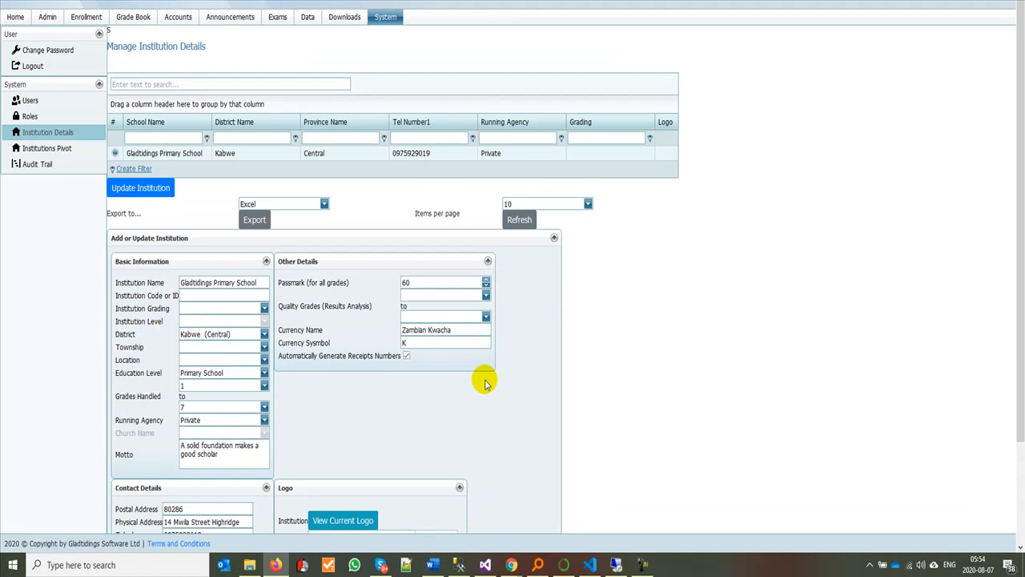
key("ctrl+1")
left_click(460, 376)
mouse_move(359, 308)
left_mouse_down()
mouse_move(332, 311)
mouse_move(364, 310)
left_mouse_up()
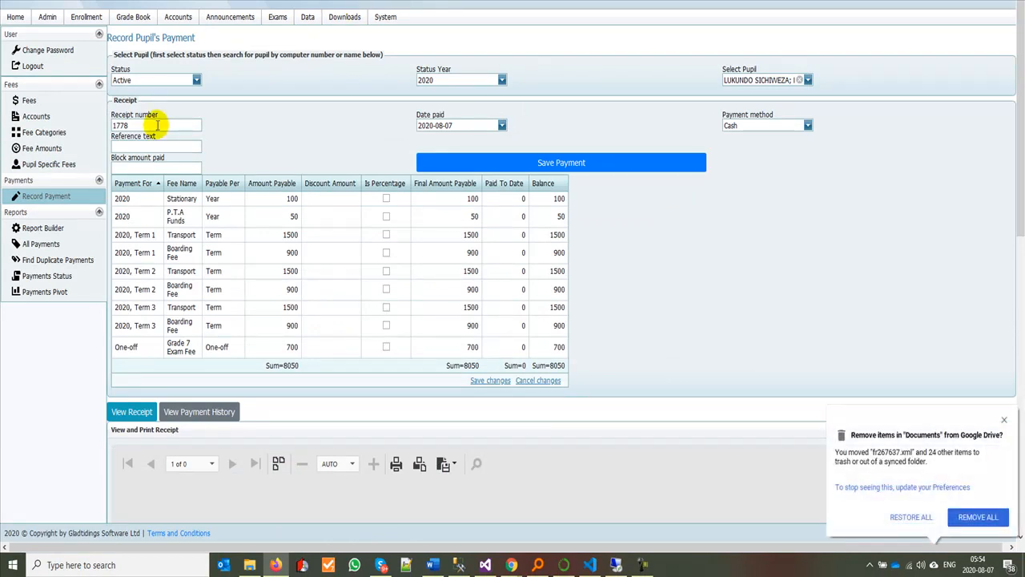
left_click_drag(157, 126, 94, 126)
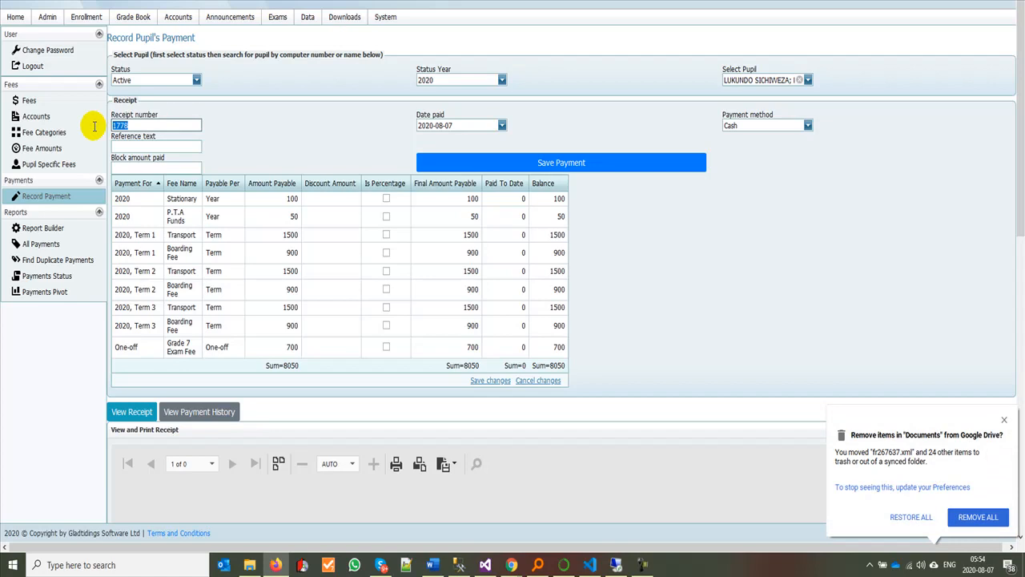
left_click_drag(145, 126, 95, 132)
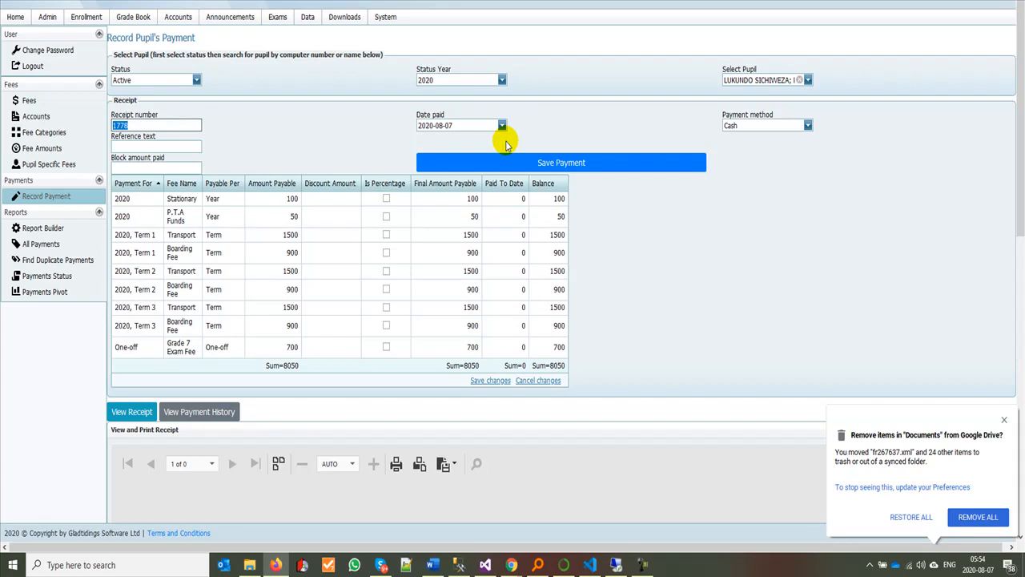
Try Cheque as the payment method with the reference text field, and set the method back to Cash
left_click(765, 126)
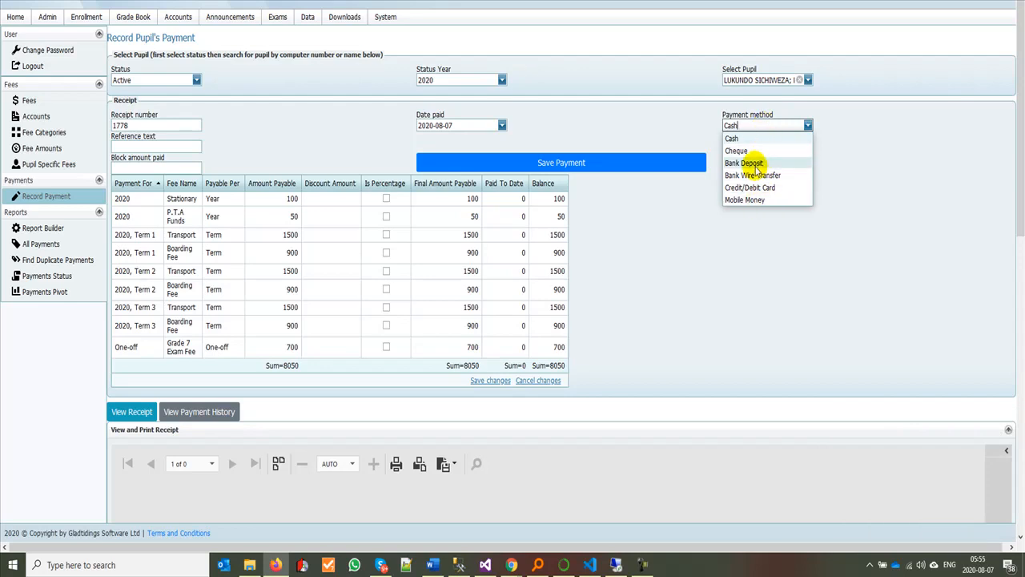
left_click(686, 125)
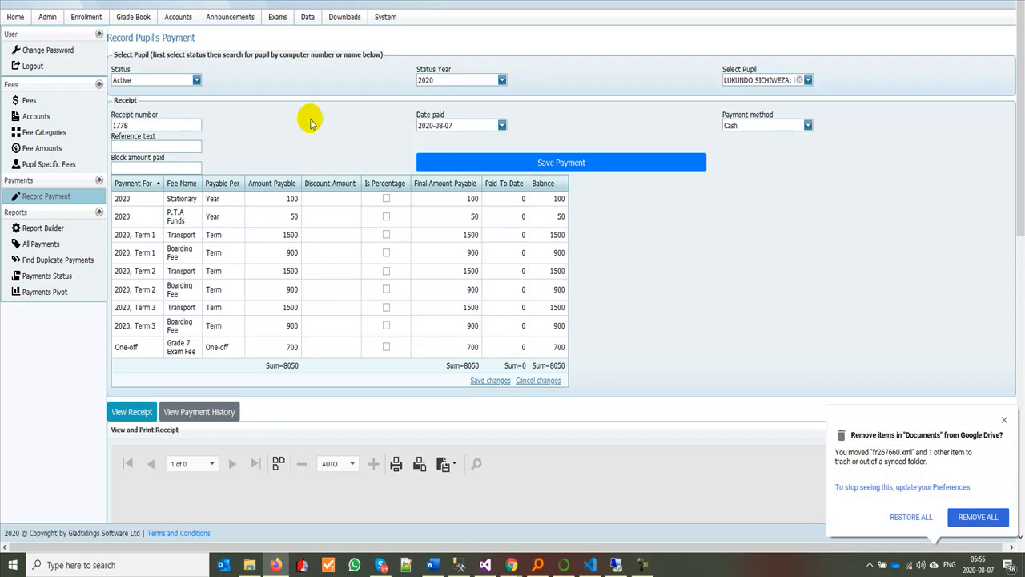
left_click(164, 147)
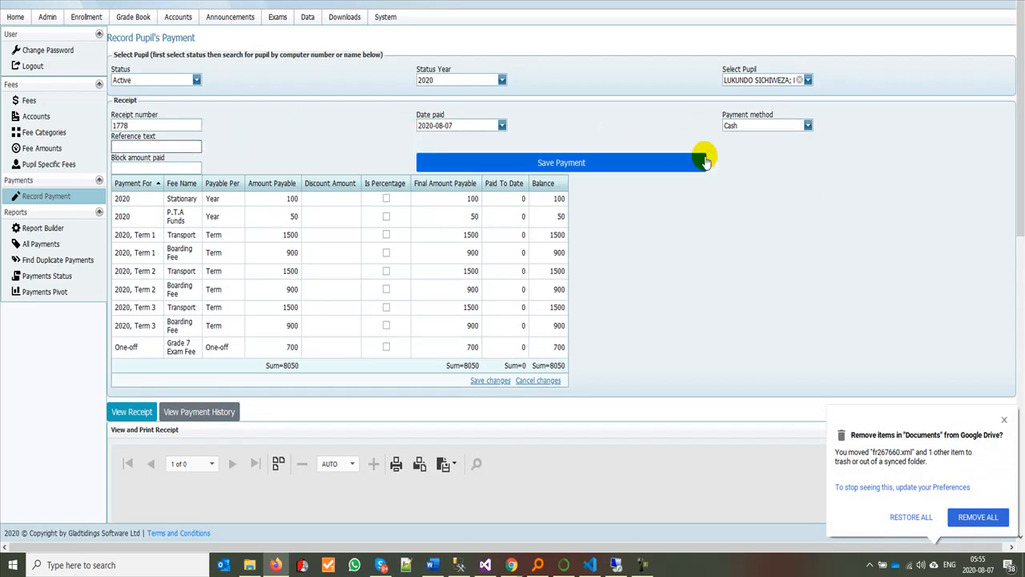
left_click(754, 126)
left_click(753, 151)
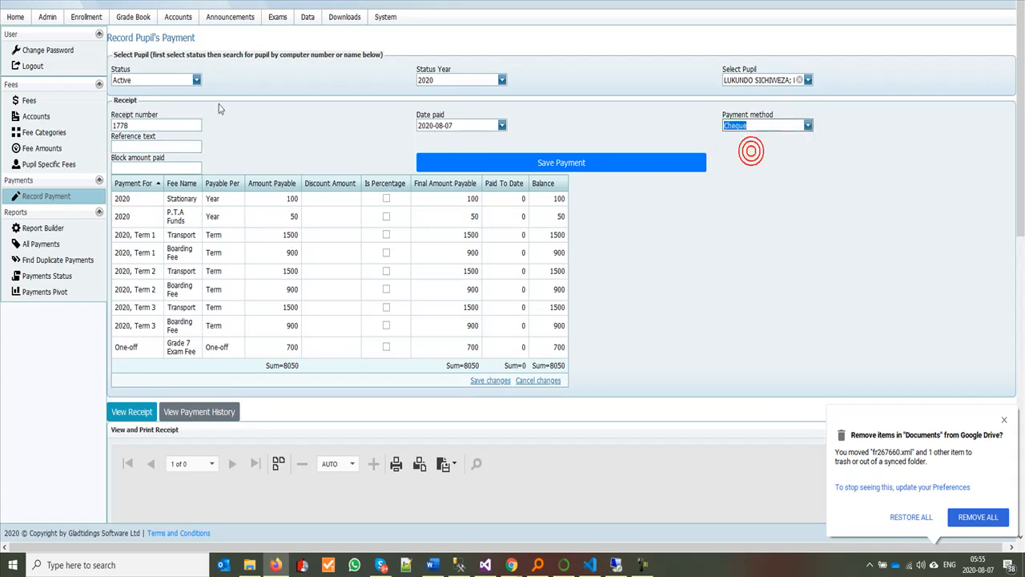
left_click(163, 147)
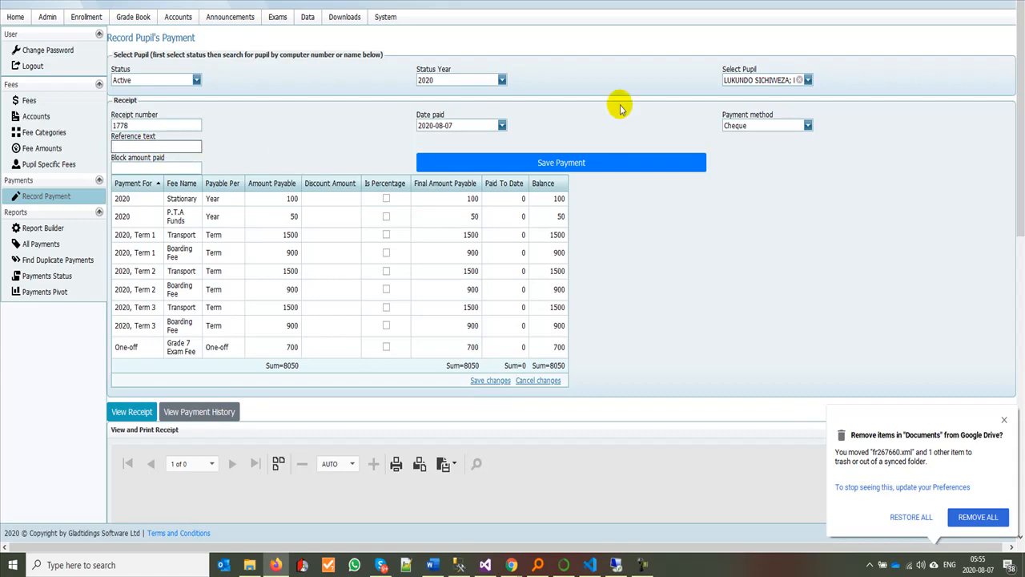
left_click(761, 128)
left_click(758, 140)
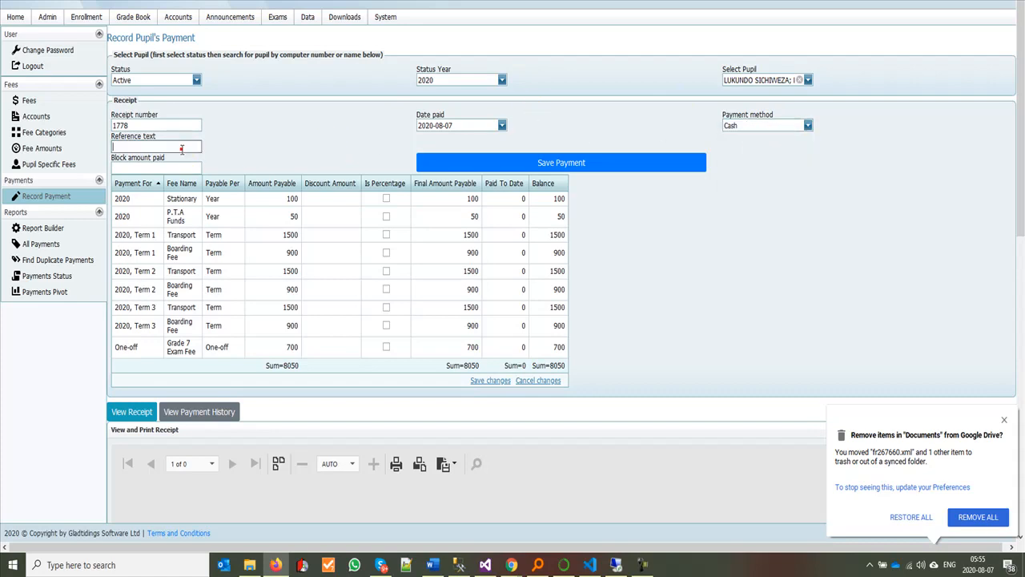
Enter 3000 as the block amount paid and save the pupil's cash payment
left_click(153, 165)
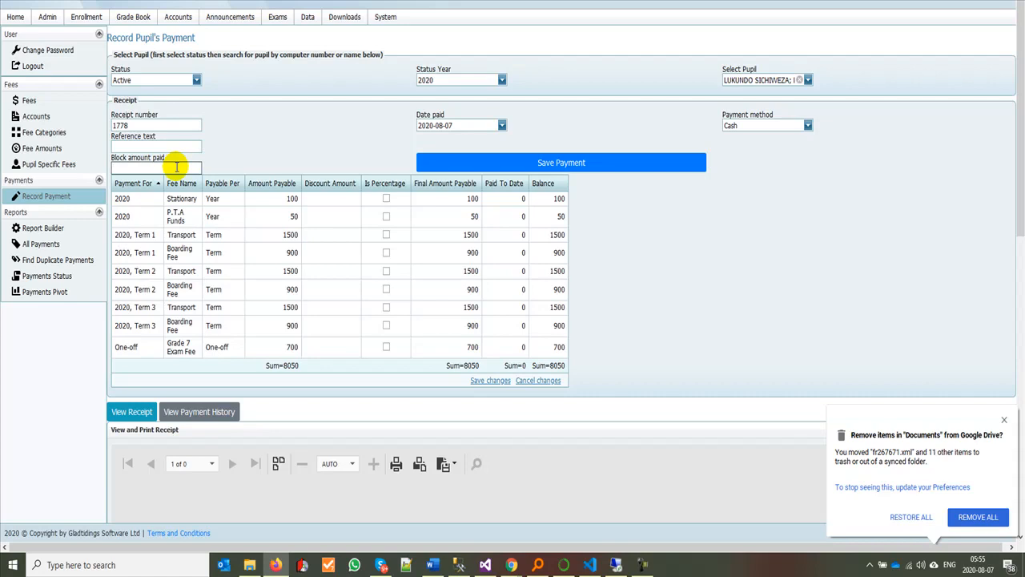
type("3000")
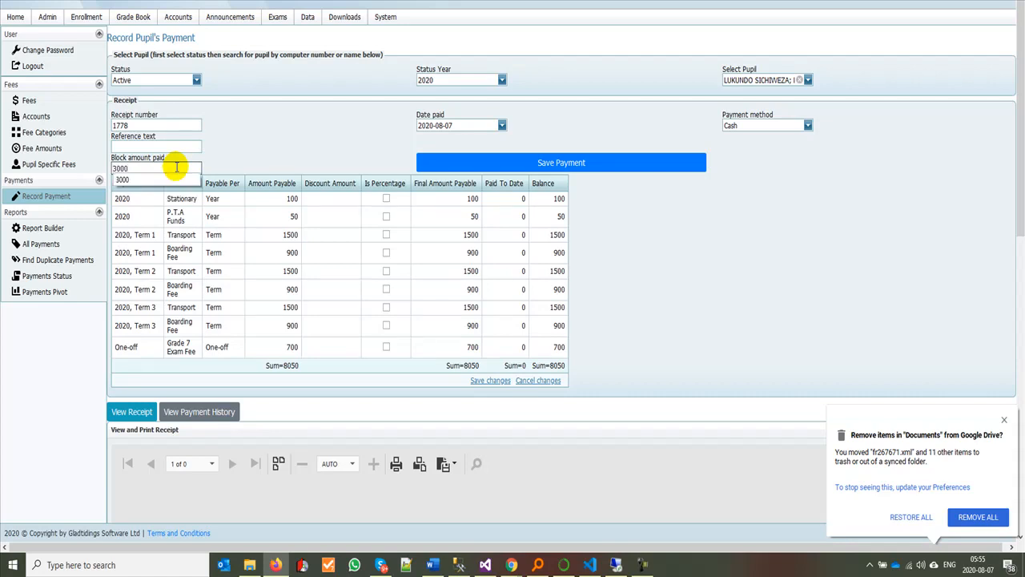
left_click(248, 166)
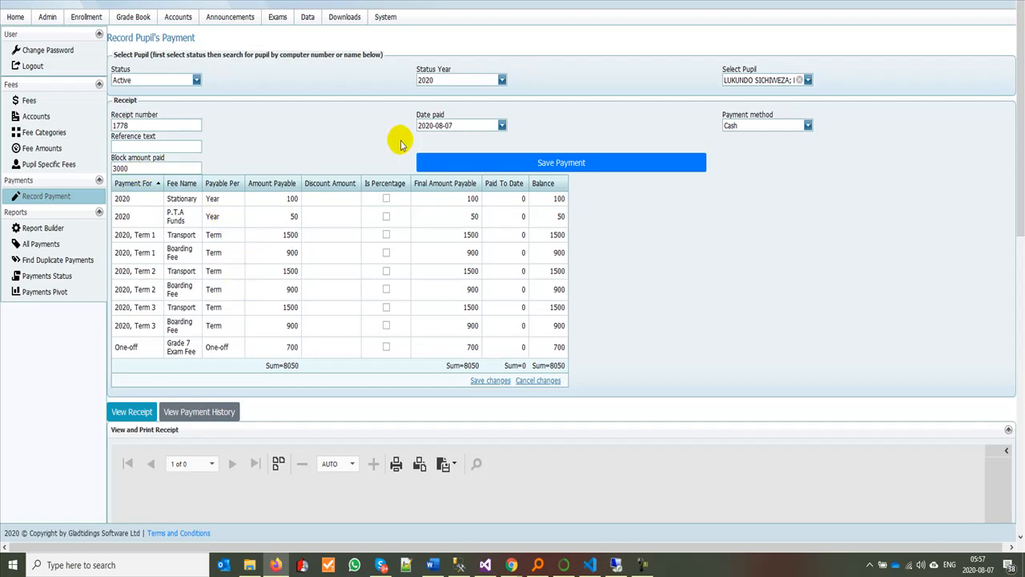
double_click(133, 125)
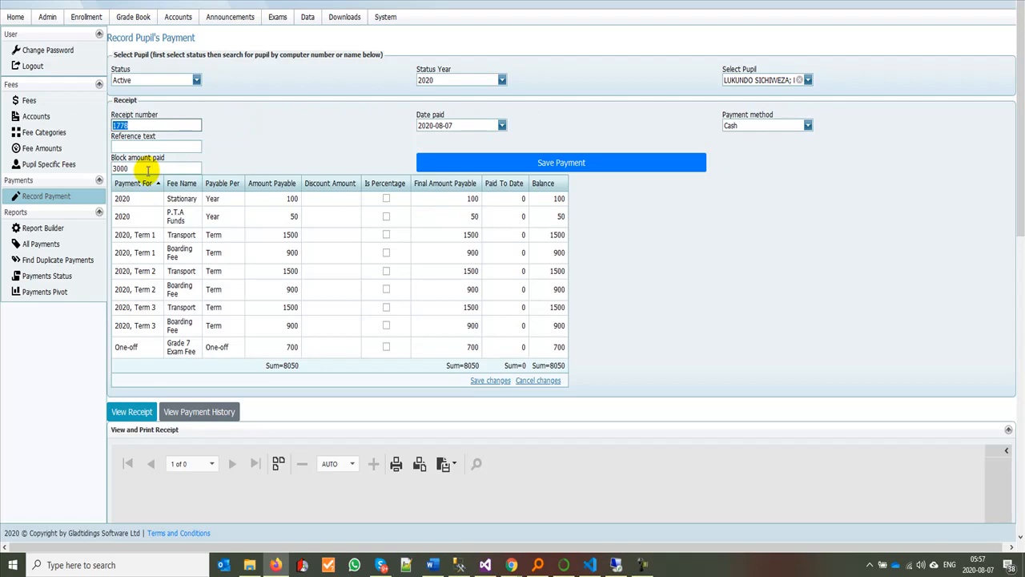
left_click(424, 170)
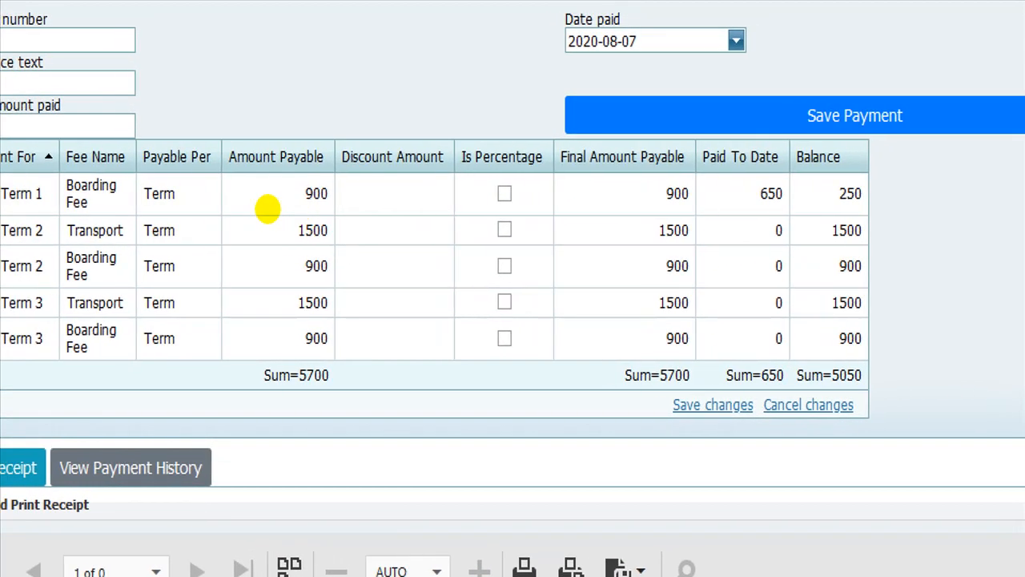
left_click_drag(305, 205, 332, 205)
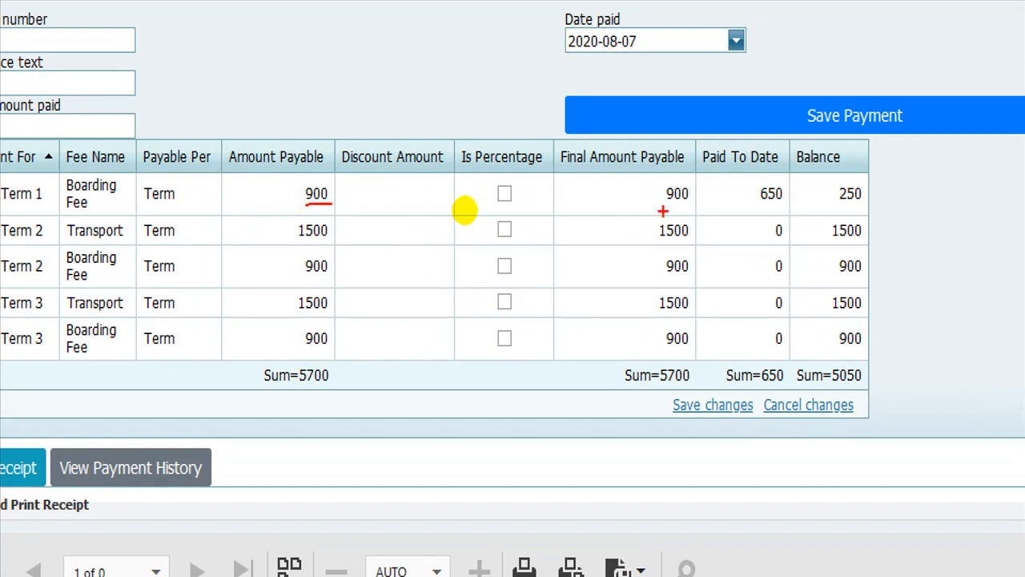
left_click_drag(758, 206, 870, 206)
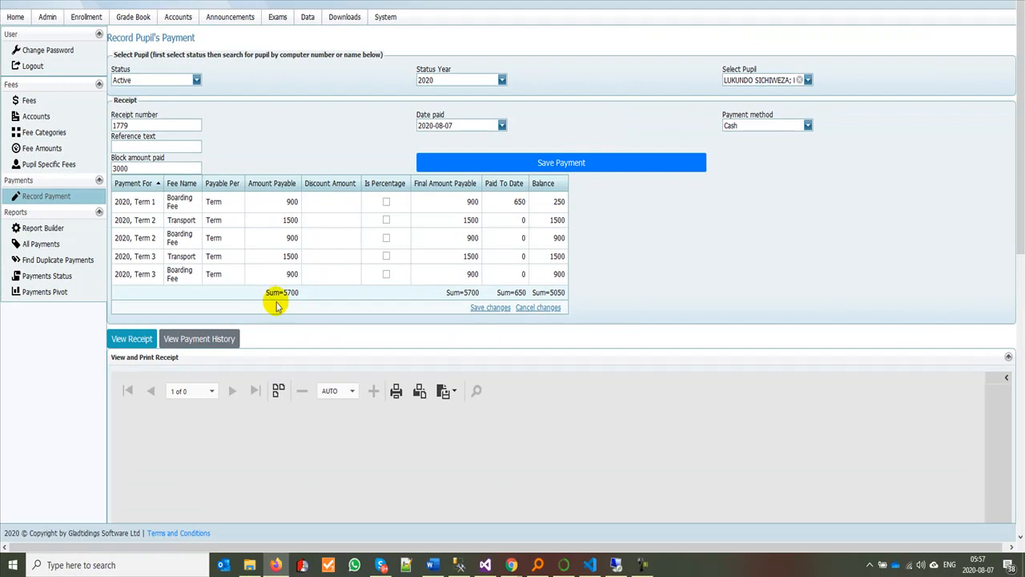
Open the receipt viewer and preview the pupil's receipt dated Mar 3 2020 3:12PM
left_click(132, 340)
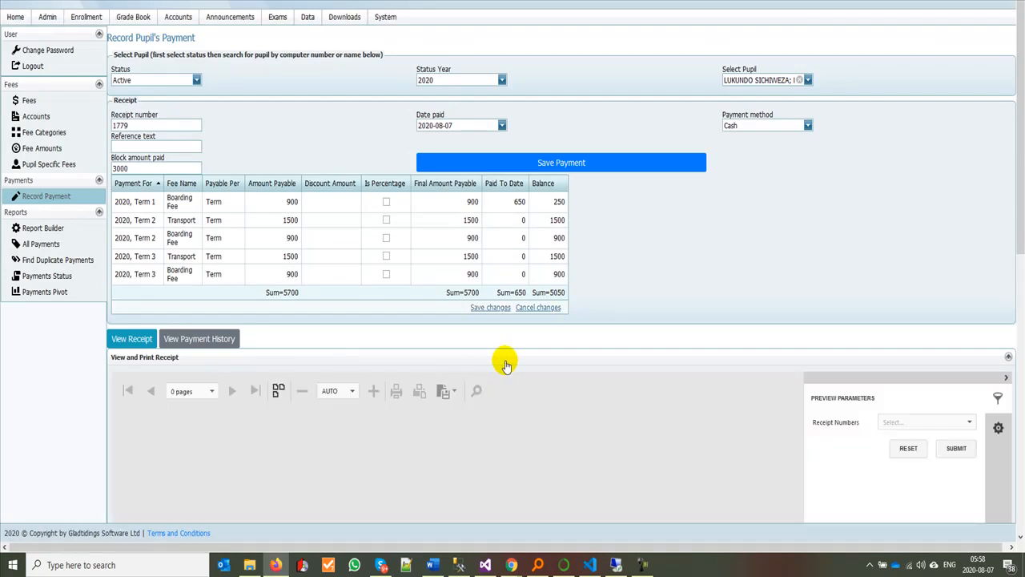
scroll(507, 365, "down", 3)
scroll(497, 360, "up", 2)
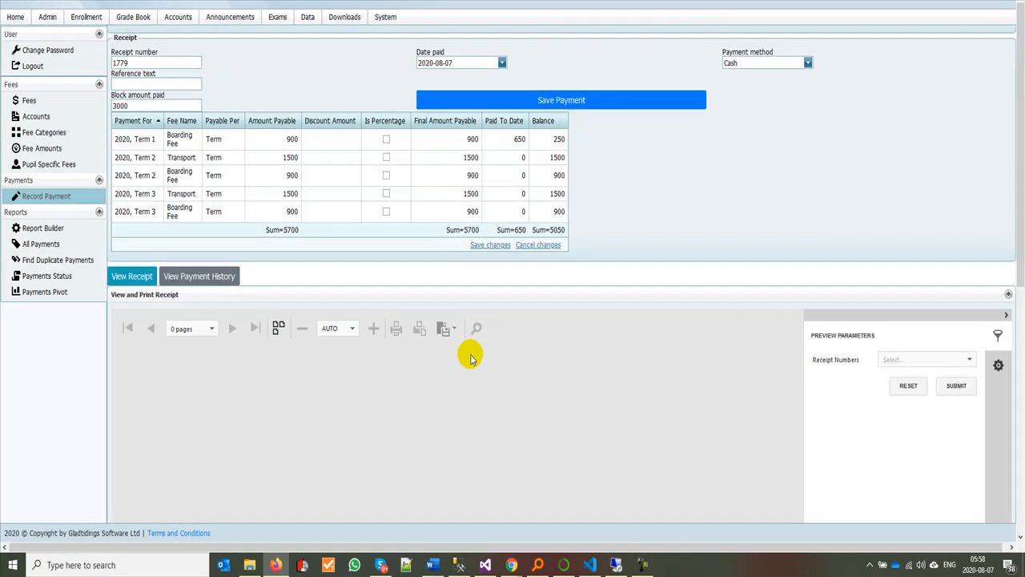
scroll(471, 358, "down", 3)
left_click(930, 178)
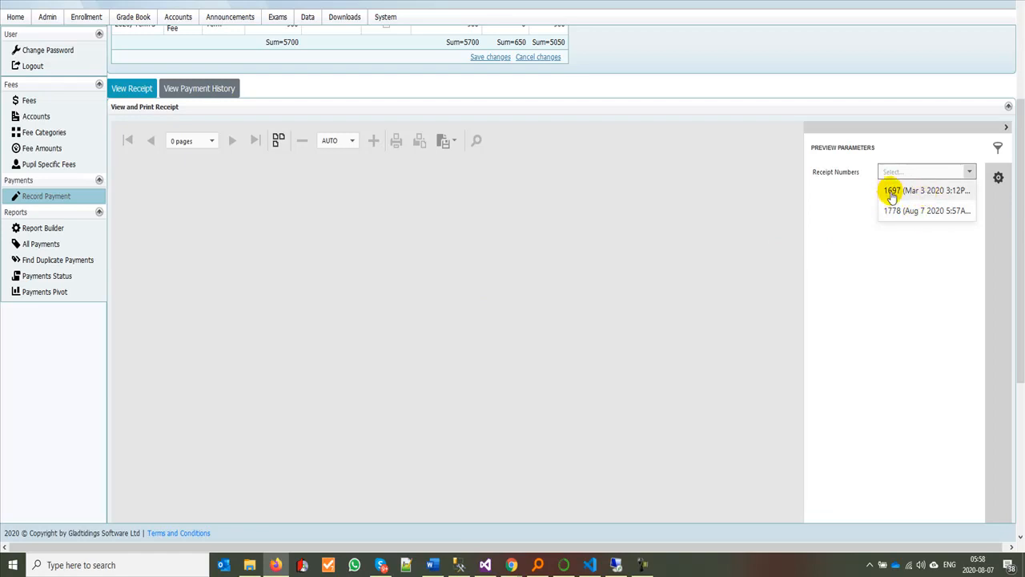
left_click(910, 192)
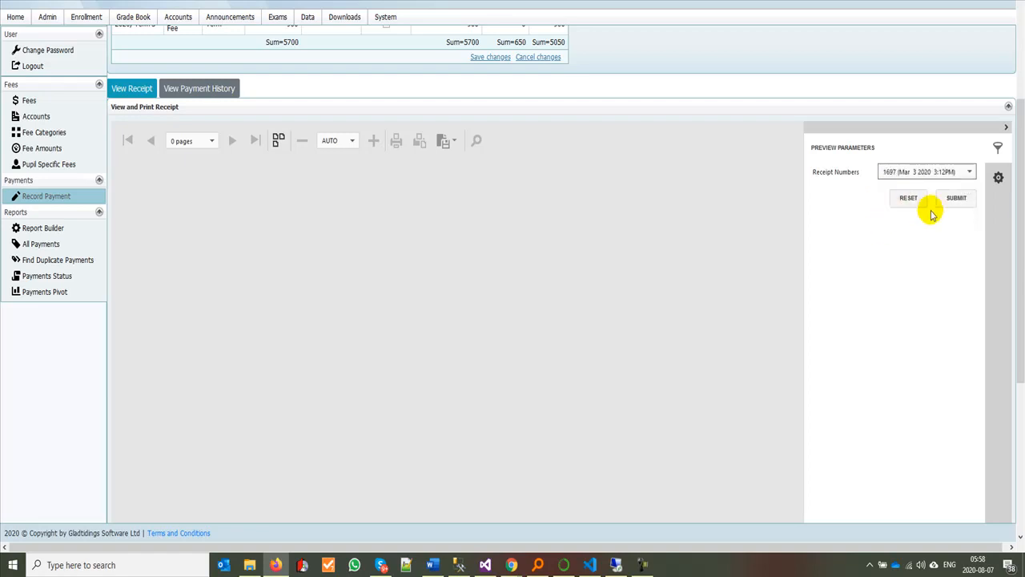
left_click(953, 200)
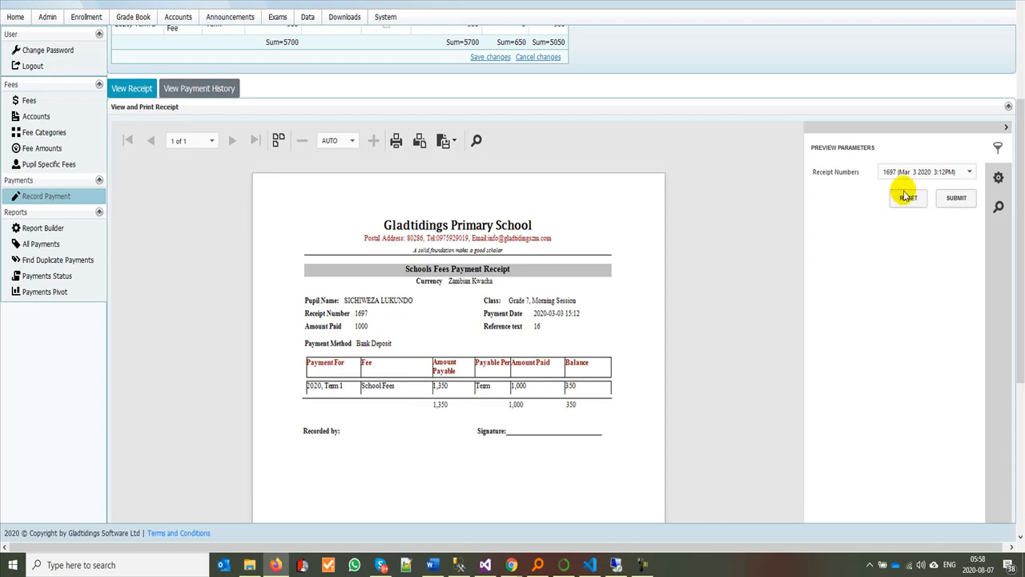
Preview the pupil's receipt dated Aug 7 2020 5:57AM and open its page for printing, cancelling the print
left_click(931, 172)
left_click(914, 212)
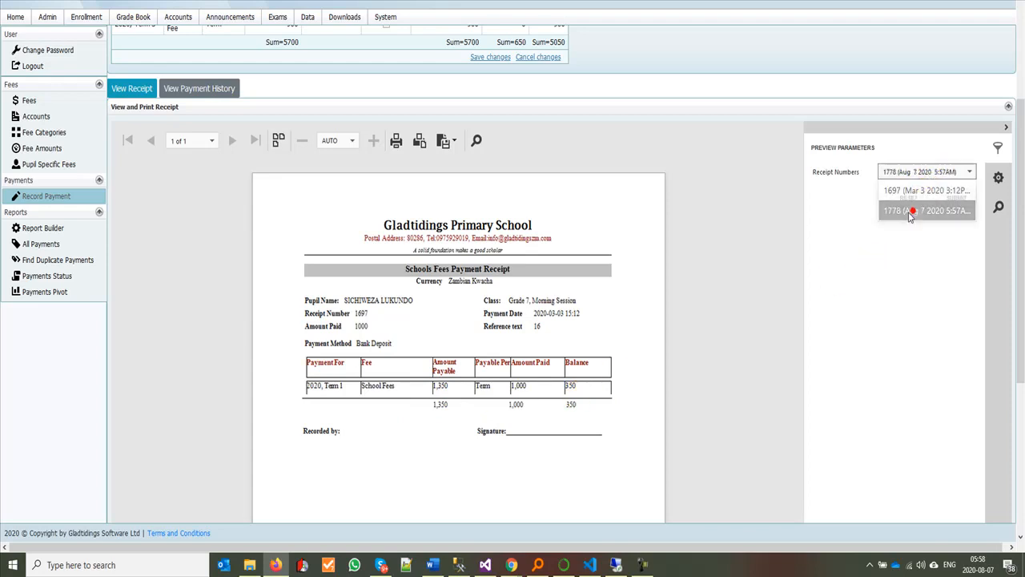
left_click(952, 198)
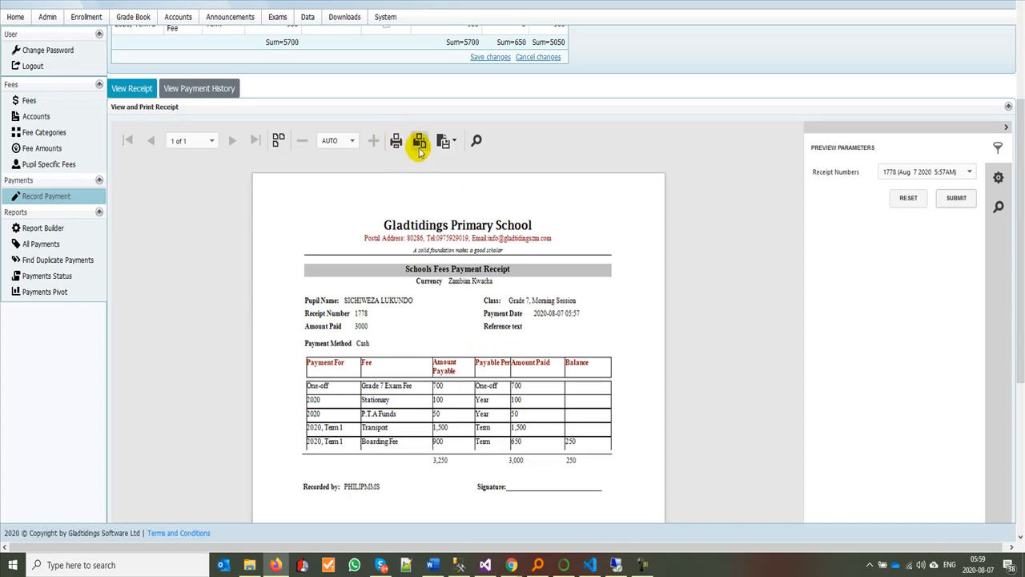
left_click(417, 146)
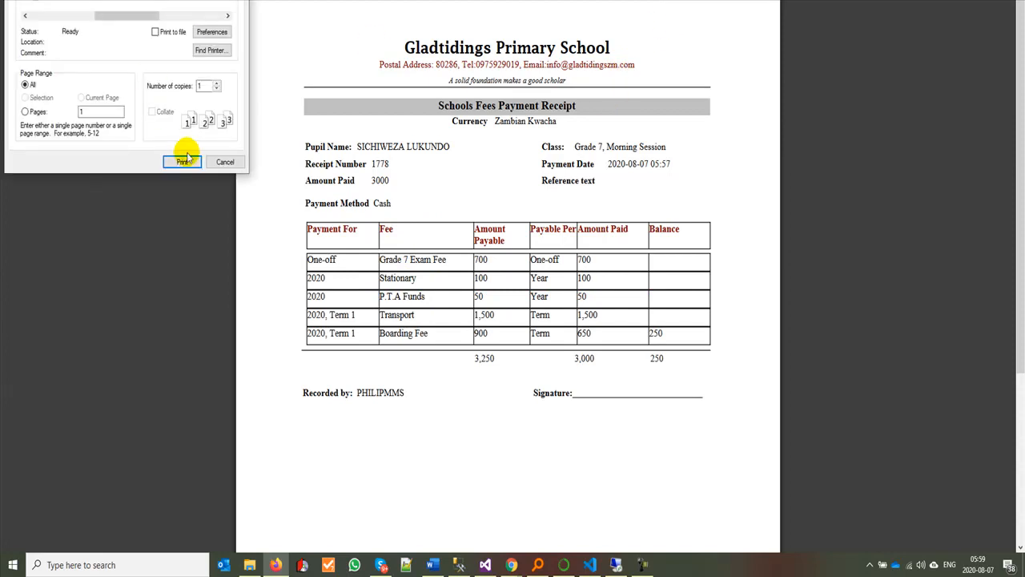
left_click(224, 162)
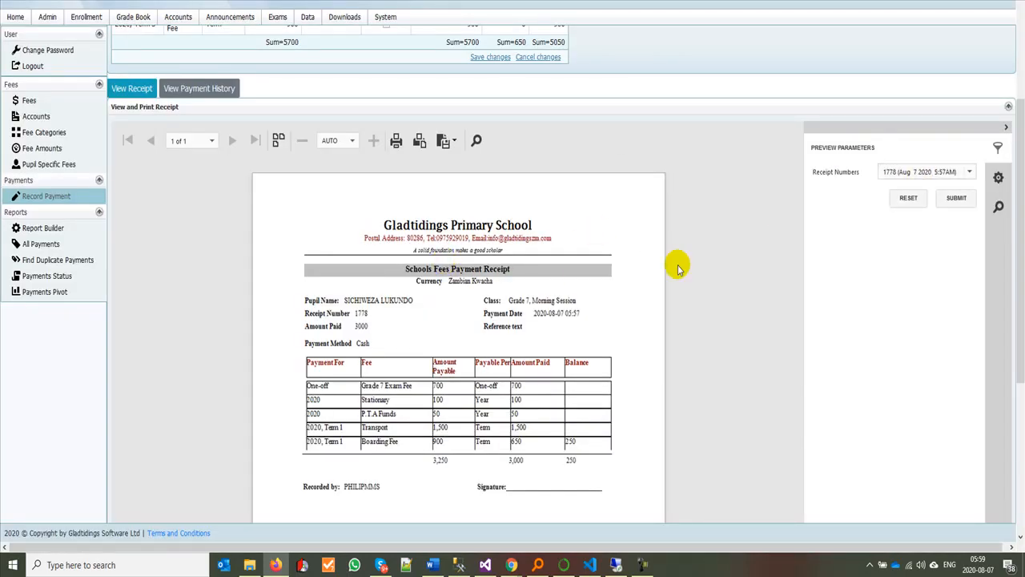
Open the pupil's payment history report and review its entries, dismissing the Google Drive notifications
scroll(139, 118, "up", 1)
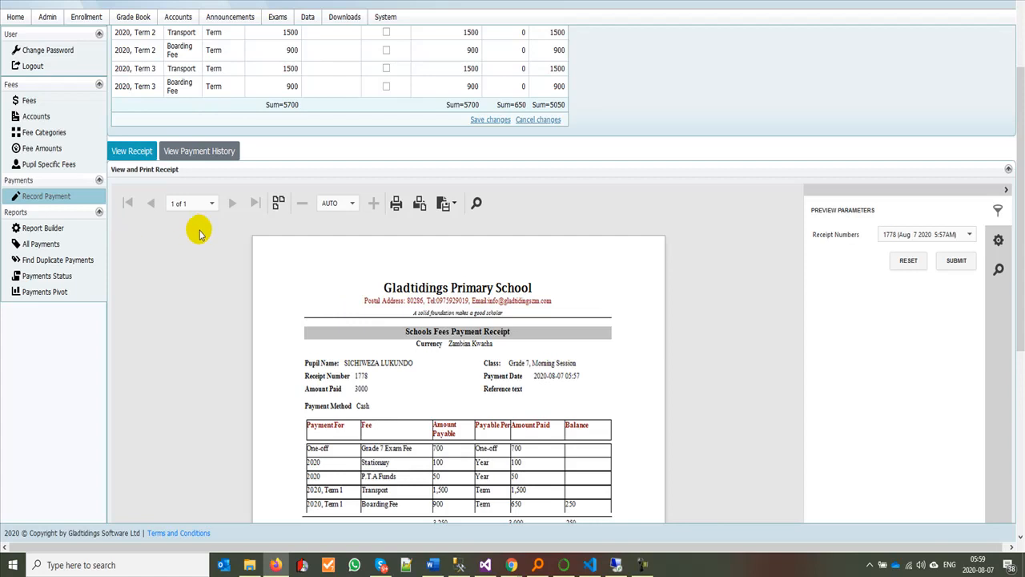
left_click(217, 152)
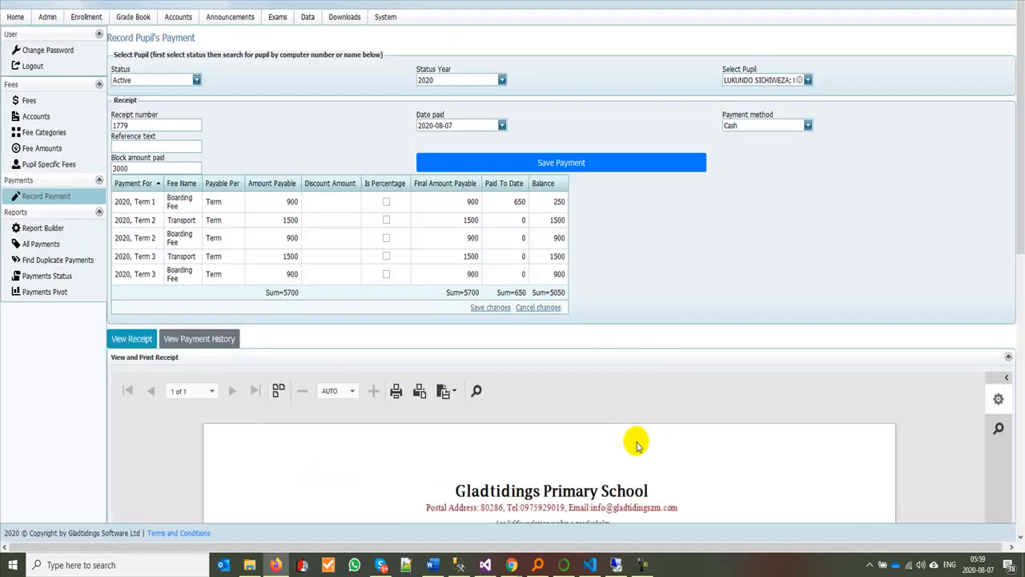
scroll(637, 441, "down", 4)
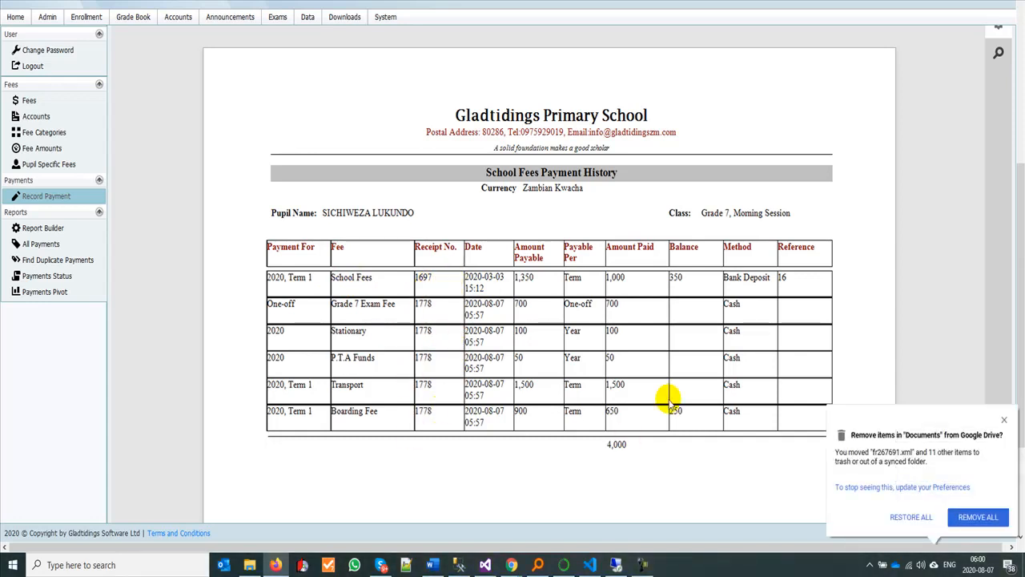
left_click(1004, 420)
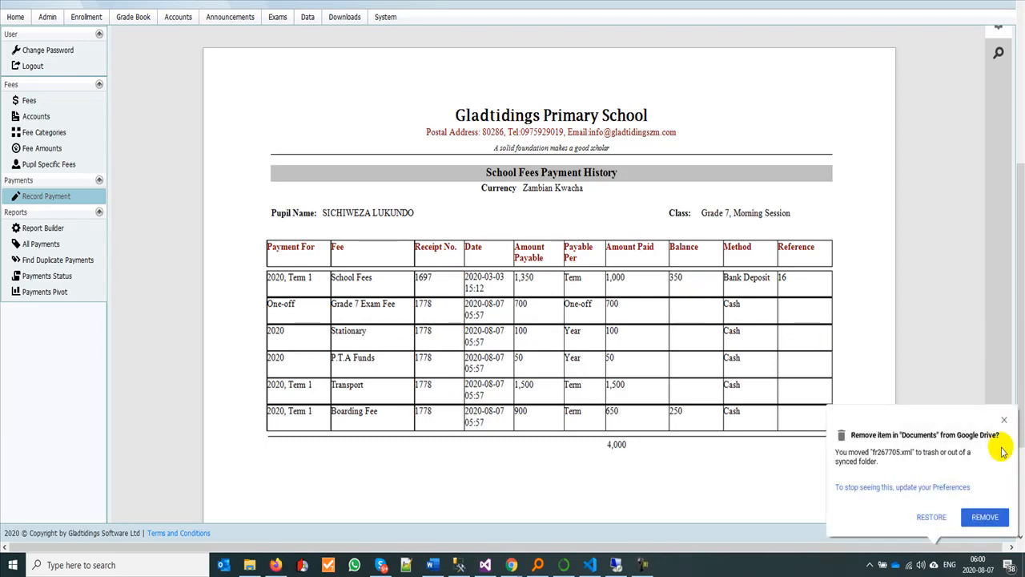
left_click(1004, 420)
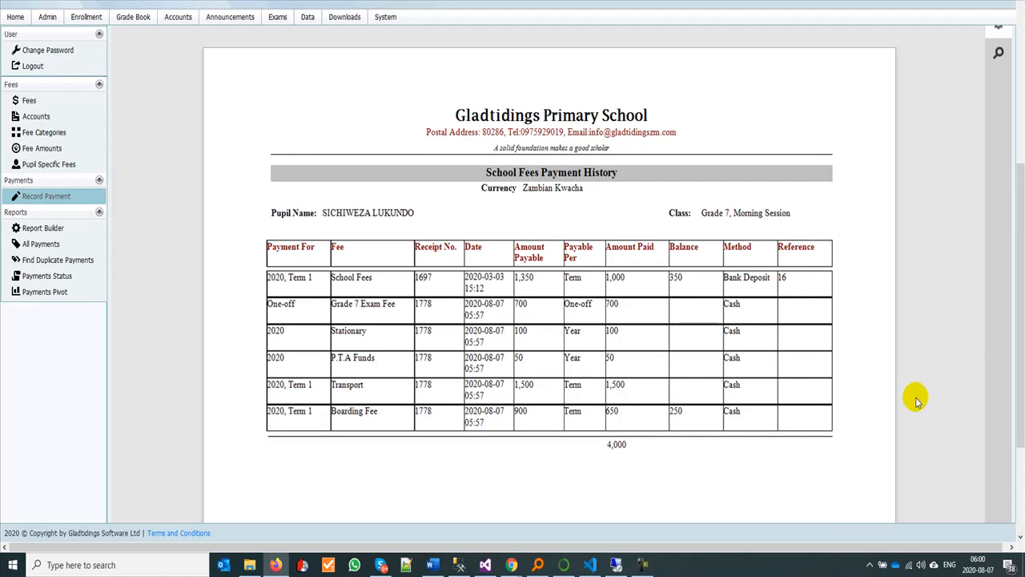
scroll(668, 293, "up", 5)
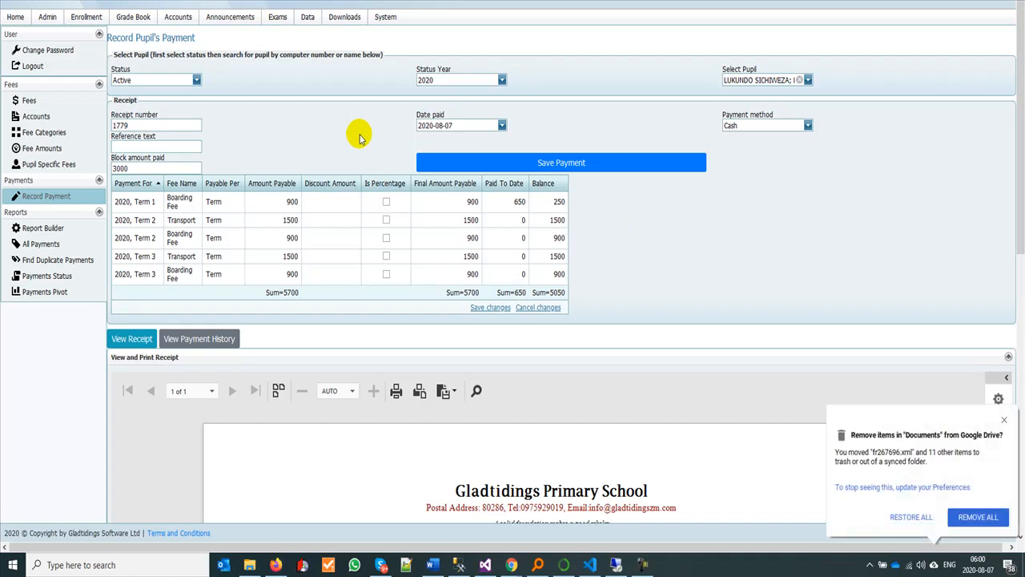
left_click(1004, 419)
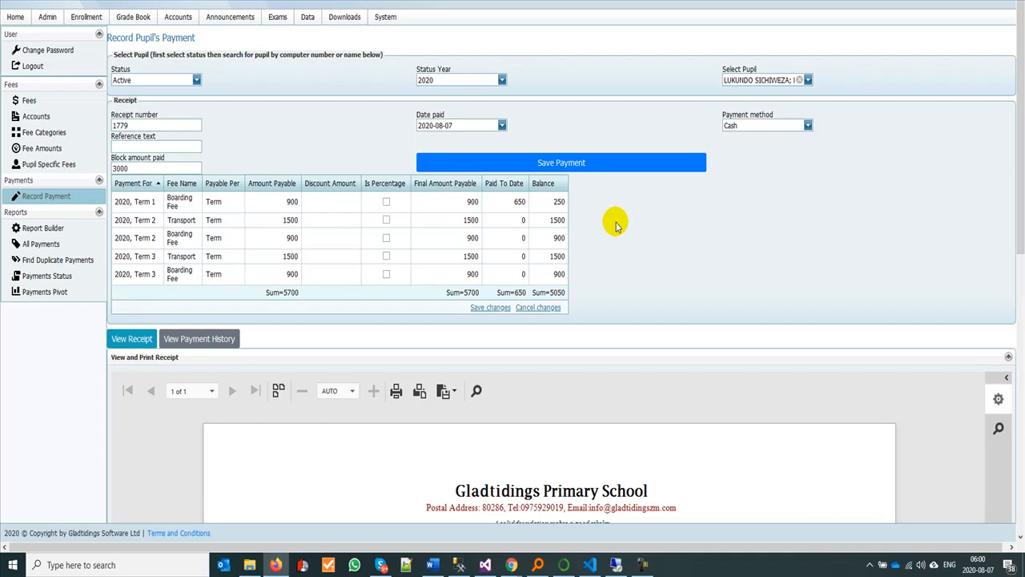
Switch the payment form to the female Grade 4 (Morning) pupil admitted in 2016
left_click(809, 80)
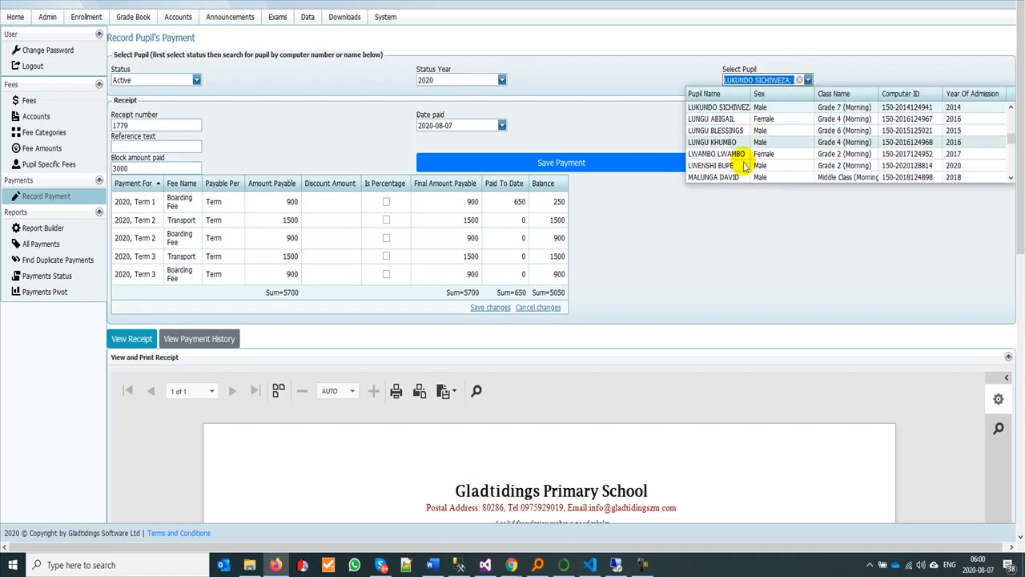
left_click(729, 120)
left_click(727, 120)
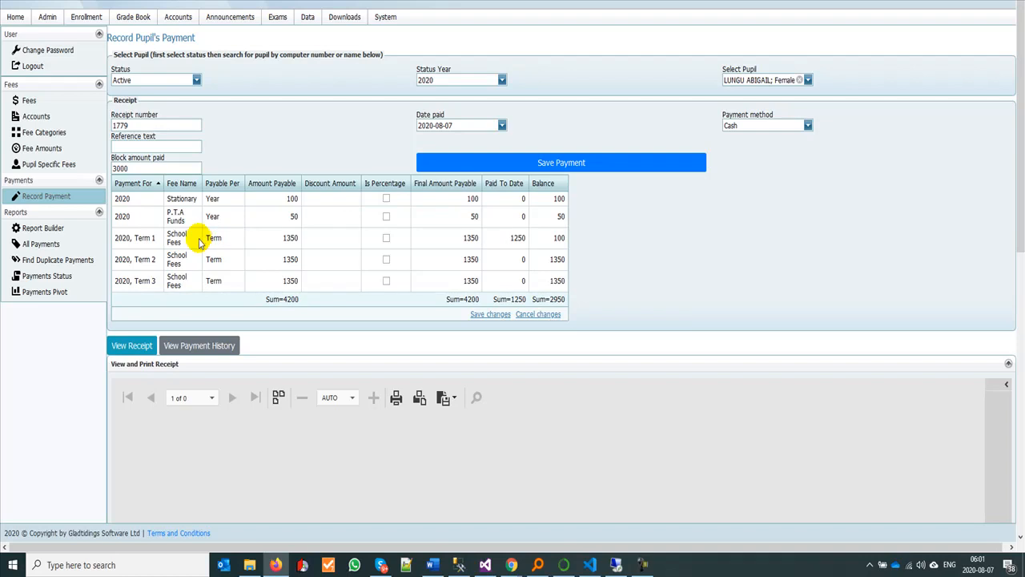
left_click(332, 245)
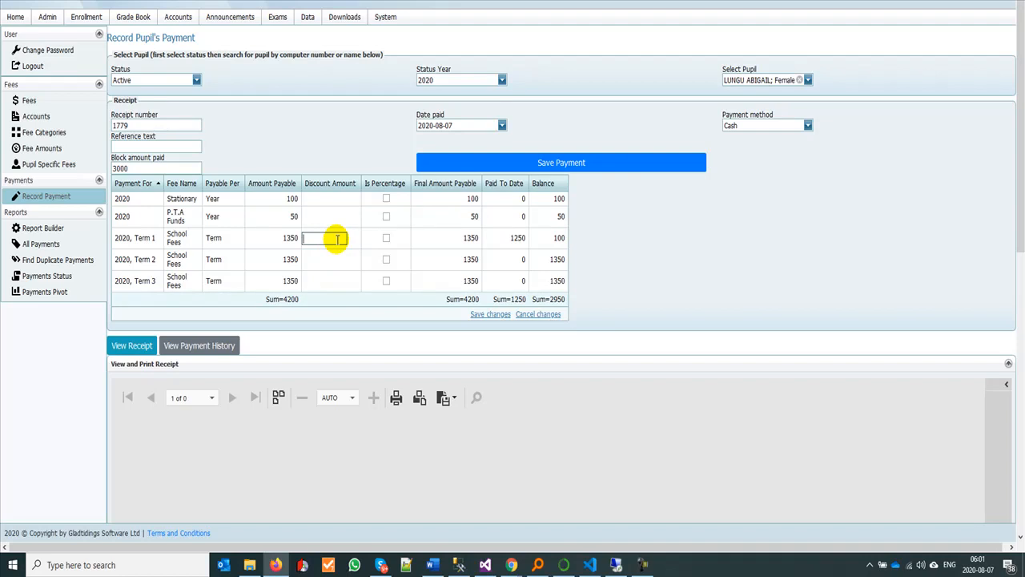
type("150")
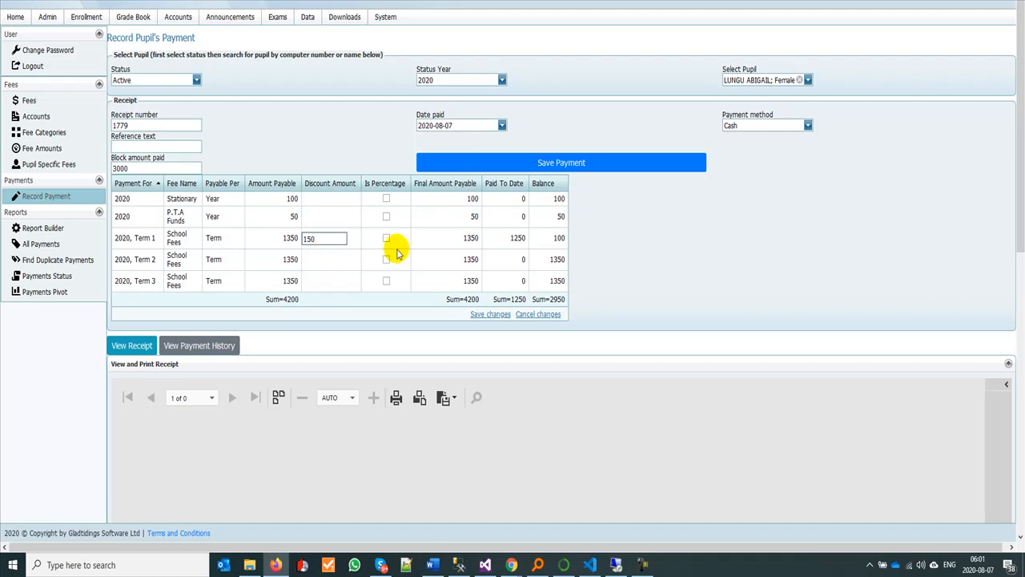
left_click(353, 237)
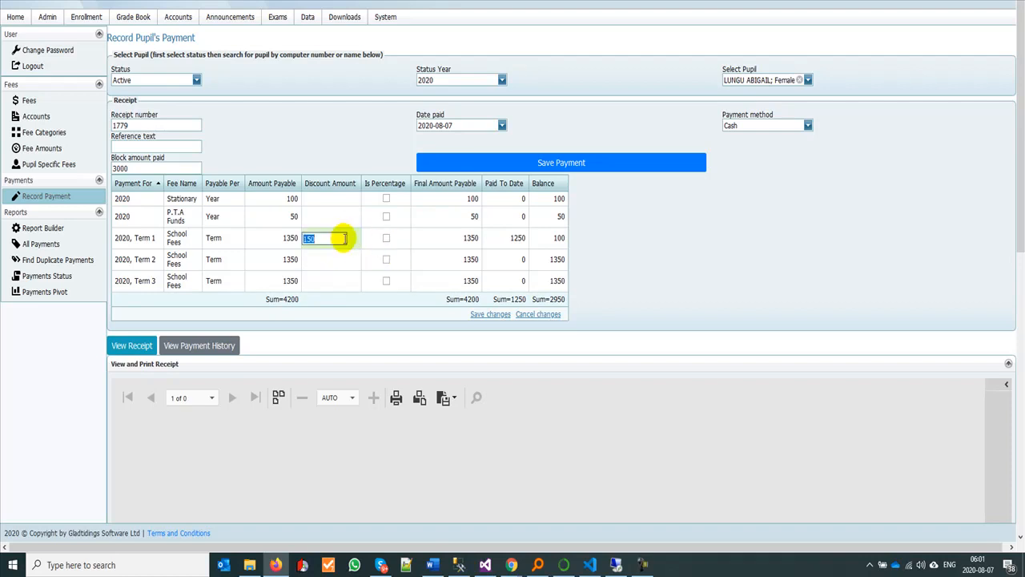
key("BackSpace")
left_click(613, 263)
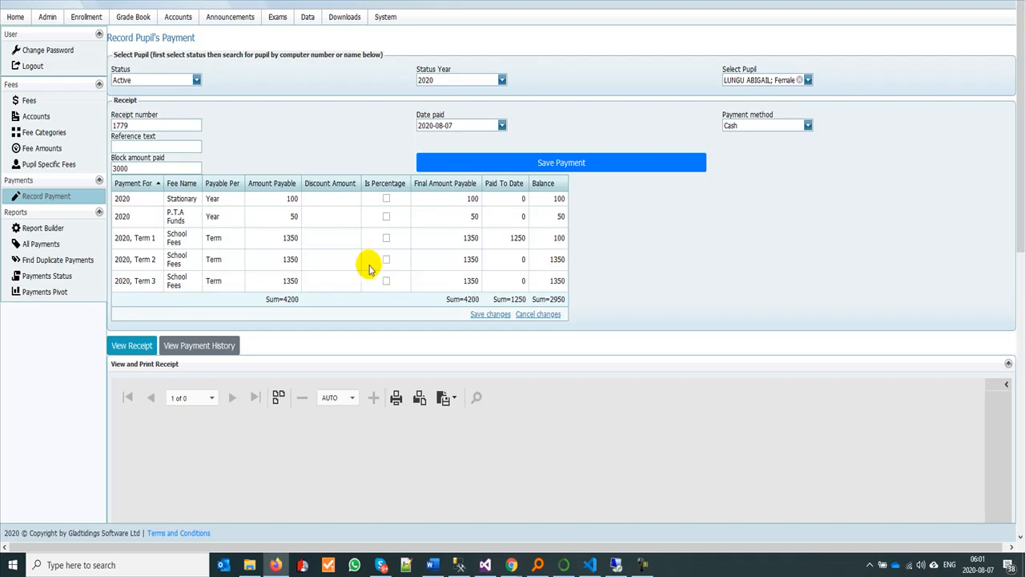
Give the Term 2 school fees a discount of 150 and the Term 3 school fees a percentage discount of 0.1, and save the changes
left_click(337, 261)
type("150")
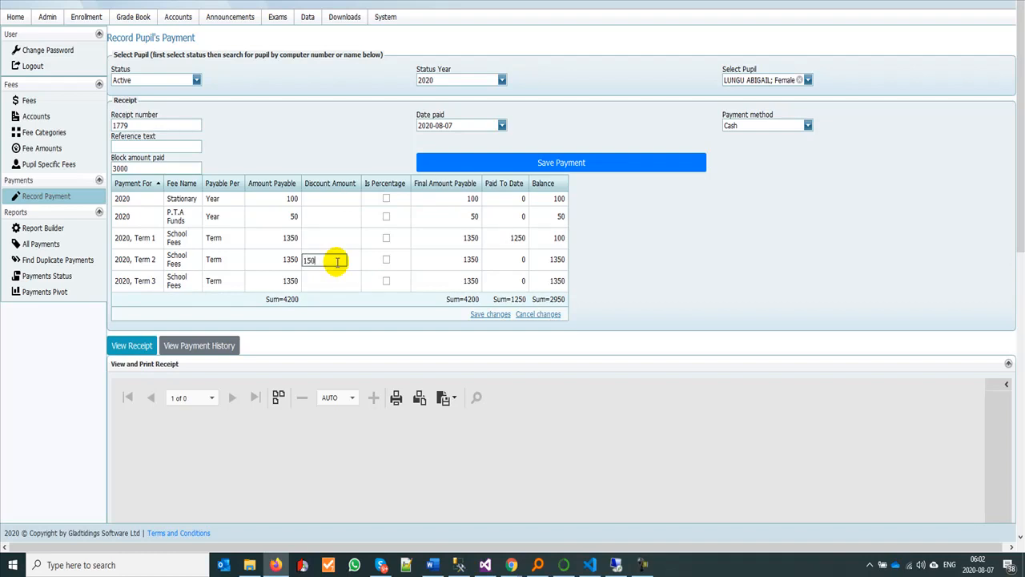
left_click(332, 281)
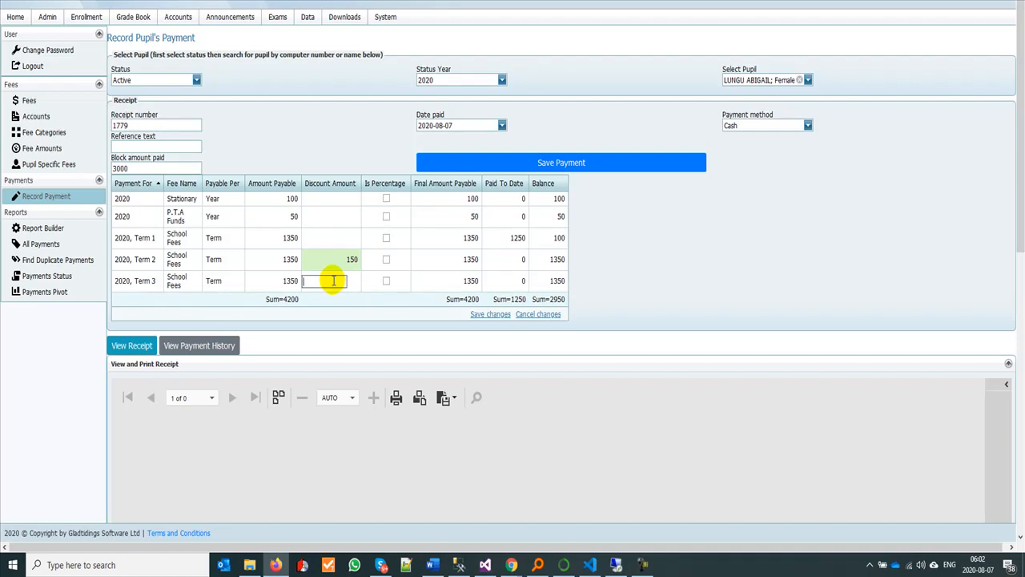
type("0.1")
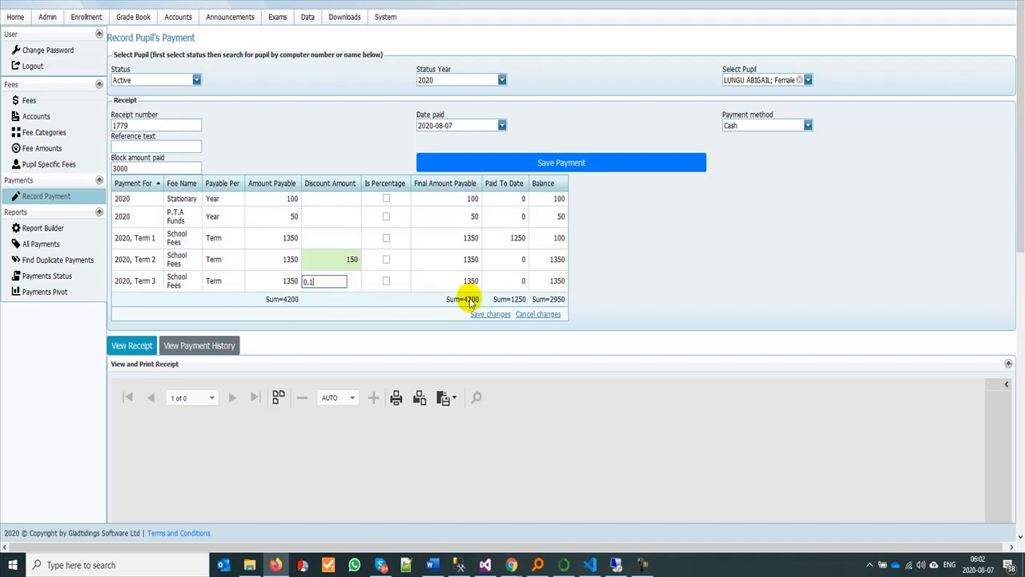
left_click(387, 282)
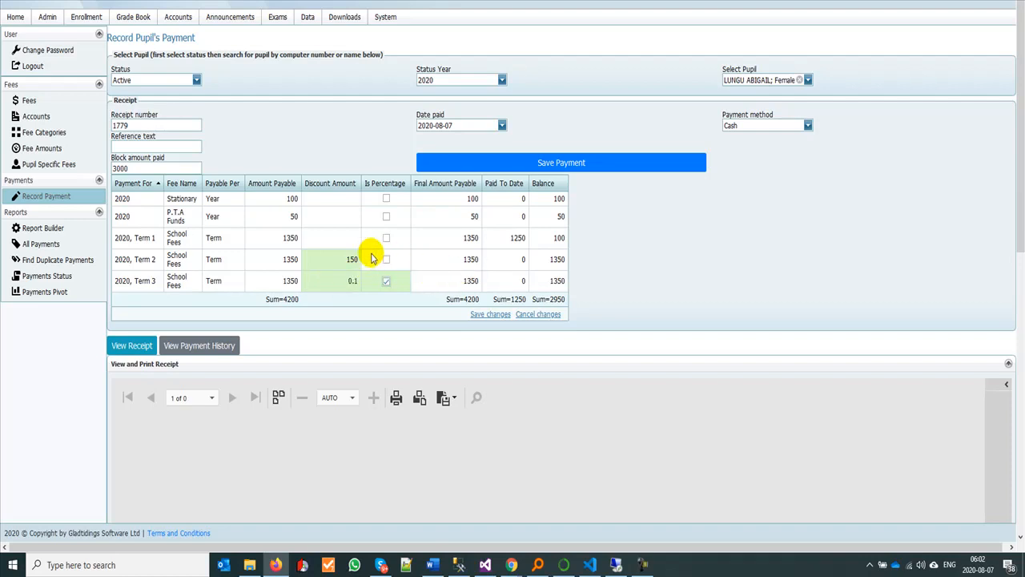
left_click(490, 314)
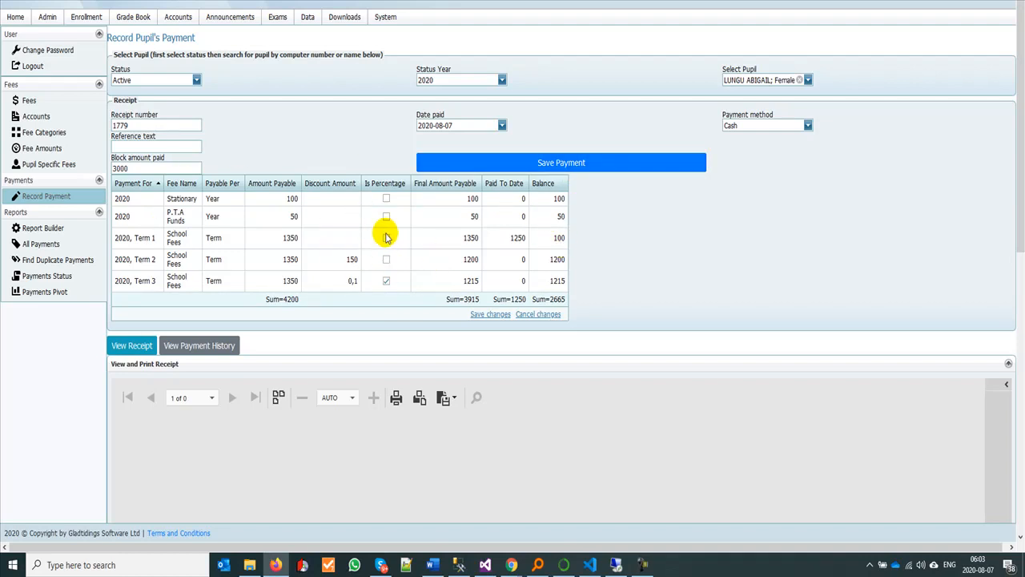
Set the block amount paid to 2000 and save the pupil's cash payment
left_click(135, 168)
left_click_drag(134, 168, 101, 176)
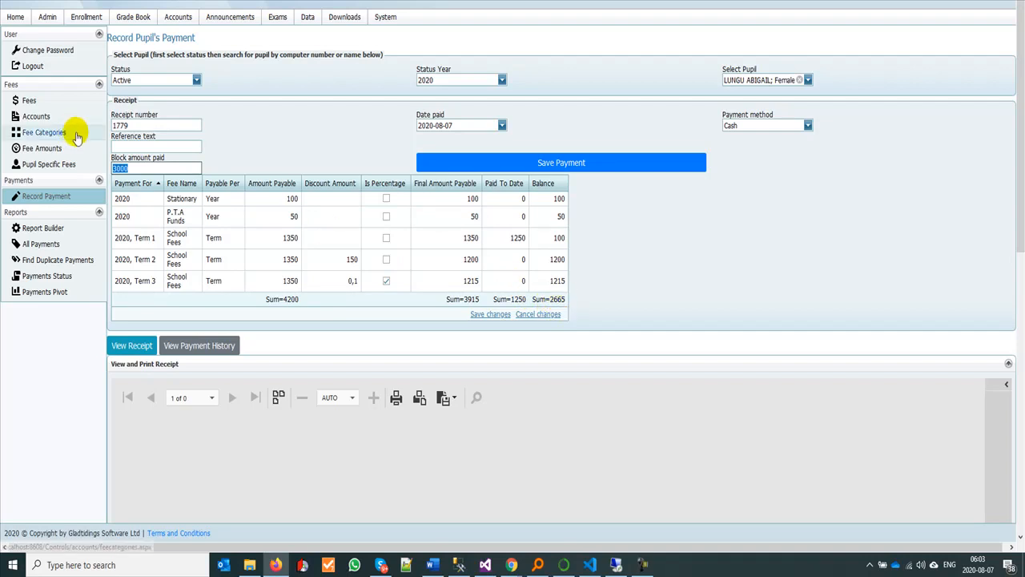
left_click(135, 169)
left_click_drag(144, 168, 62, 166)
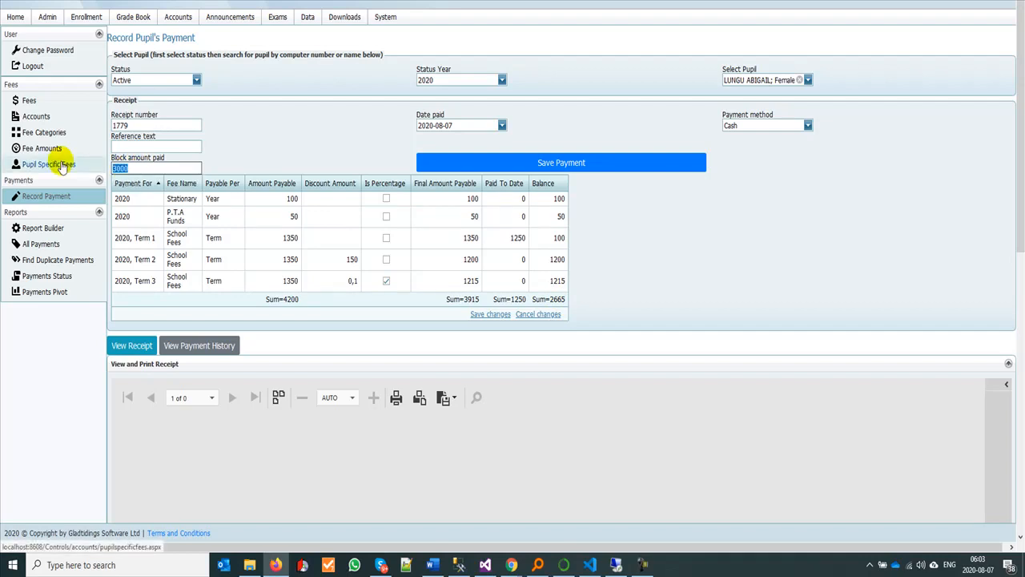
type("2000")
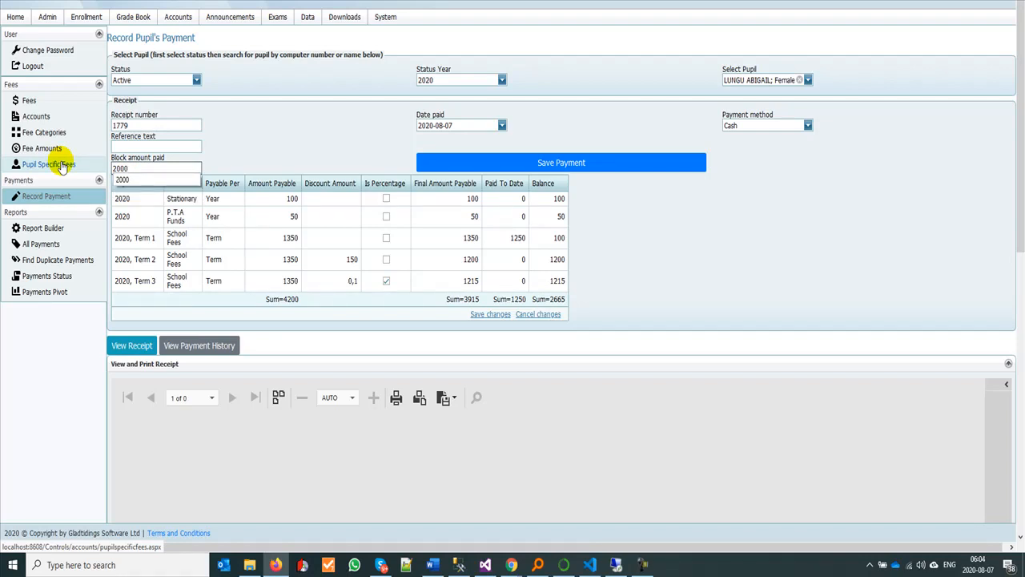
left_click(318, 152)
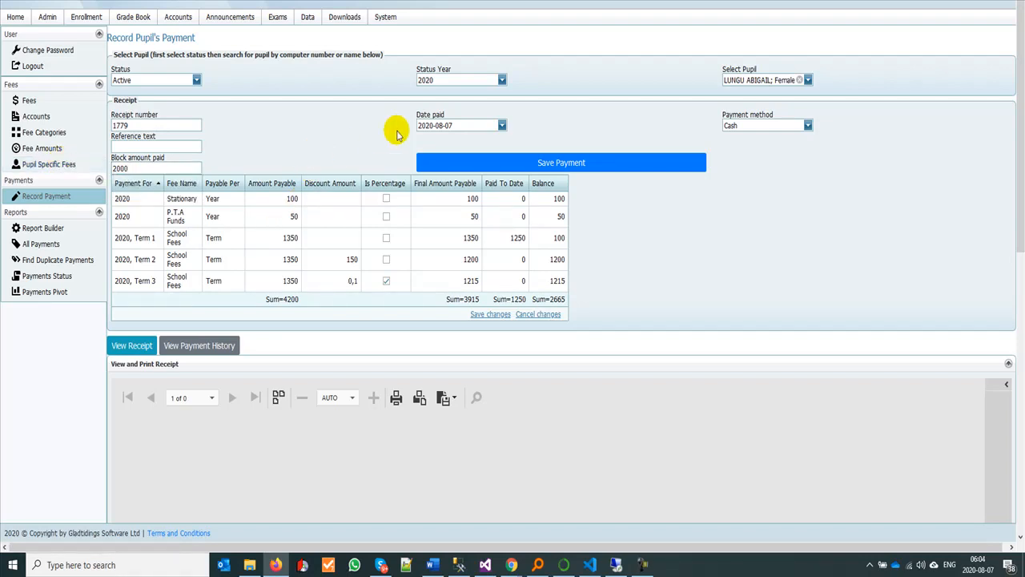
left_click(578, 162)
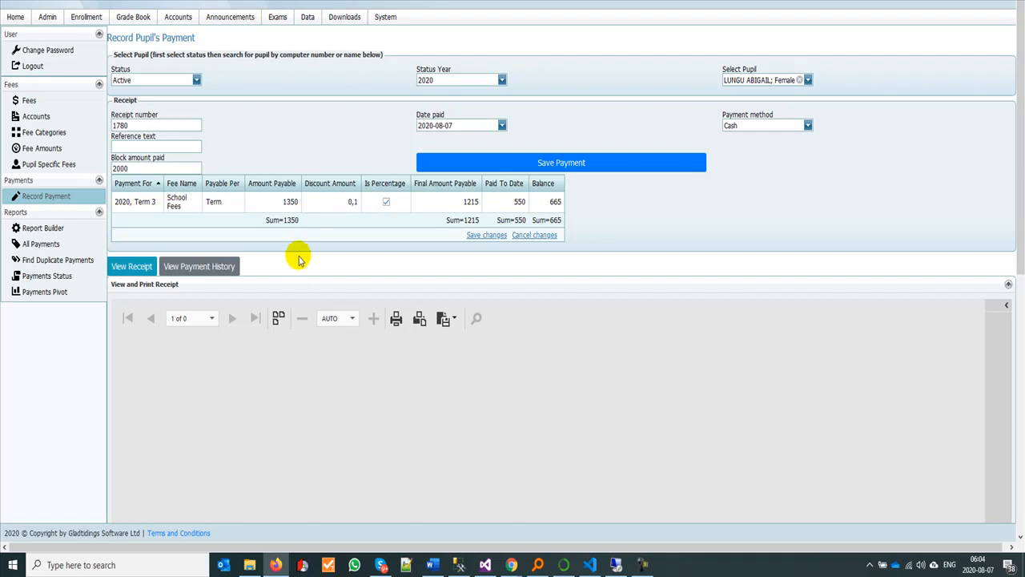
Open the pupil's payment history and examine the amount payable, amount paid and balance of each school fee entry
left_click(190, 270)
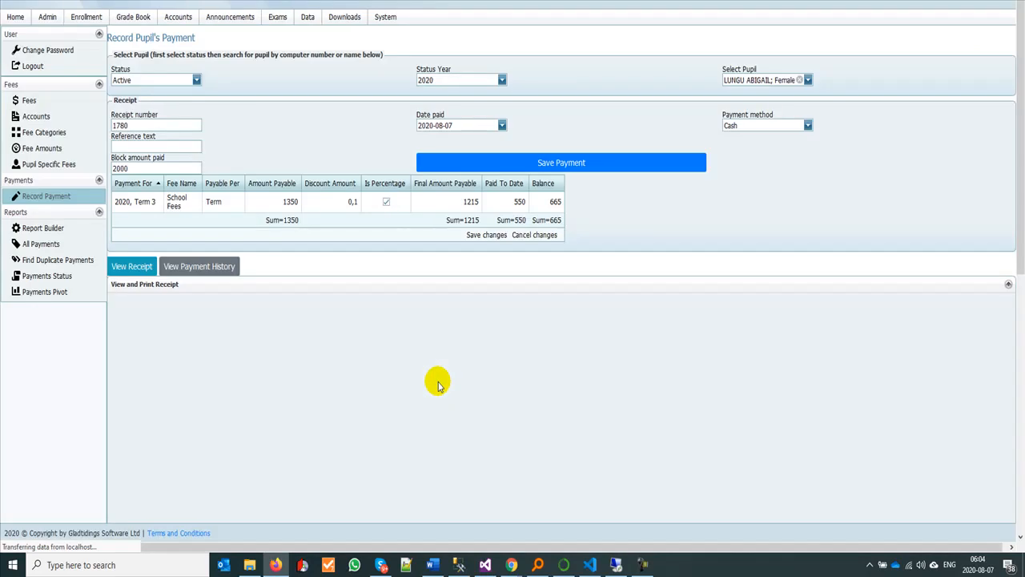
scroll(413, 388, "down", 3)
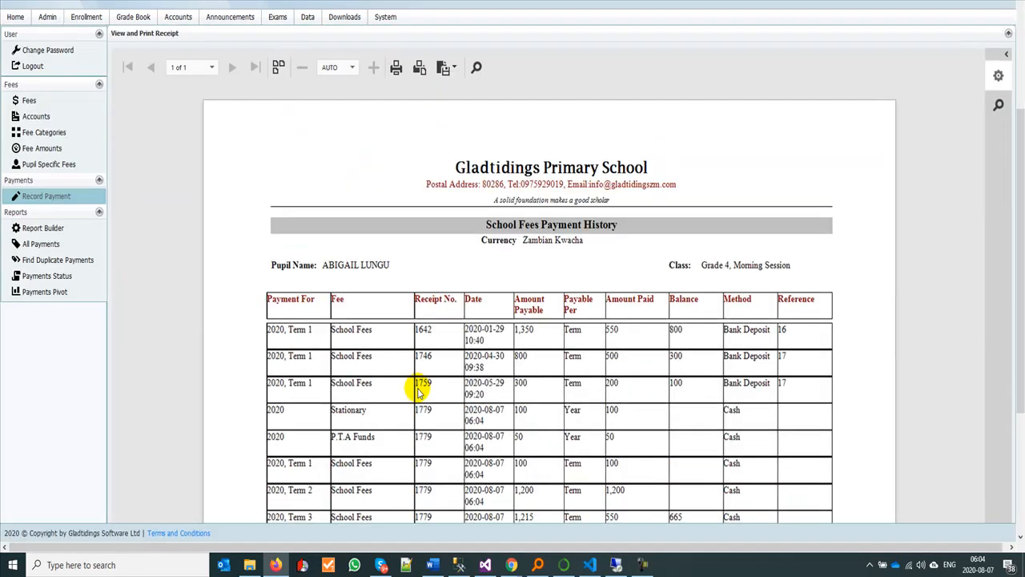
scroll(416, 391, "down", 3)
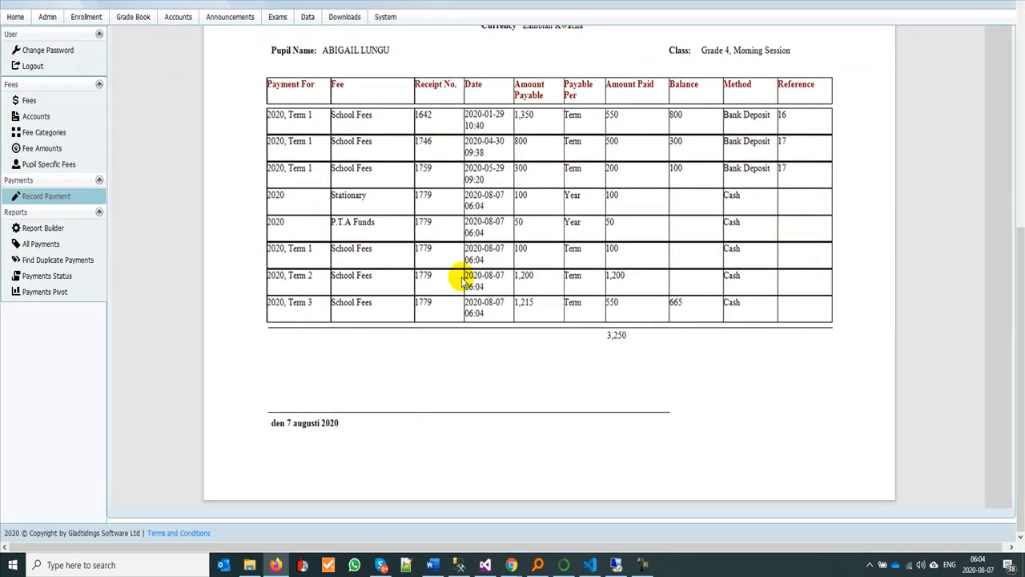
scroll(464, 281, "up", 1)
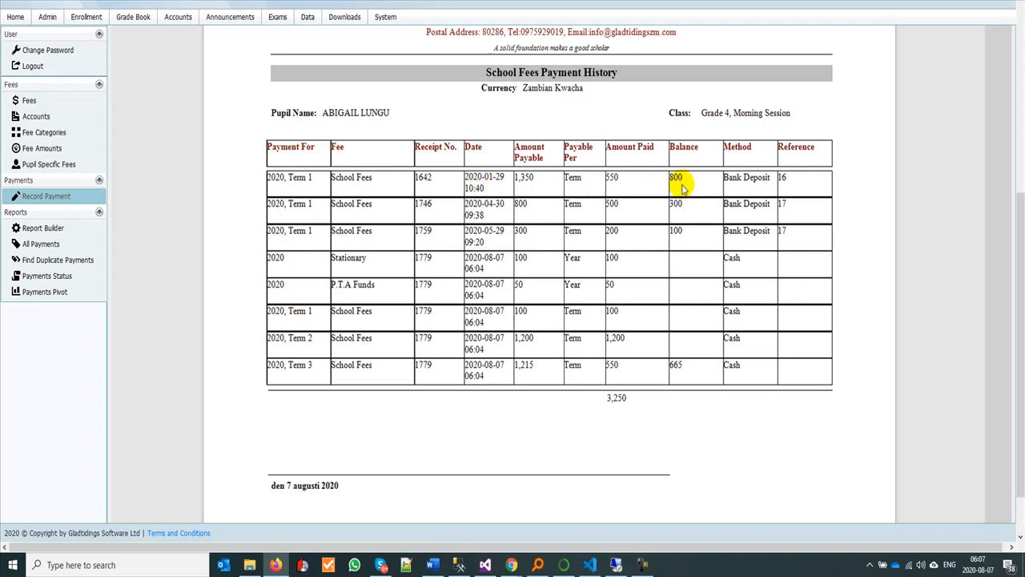
left_click(533, 205)
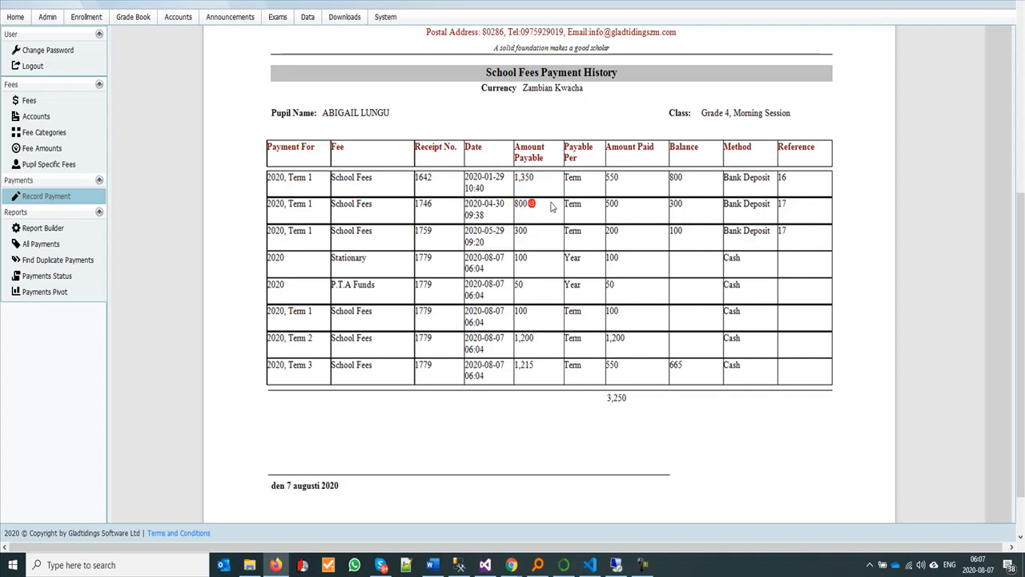
left_click(614, 208)
left_click(685, 202)
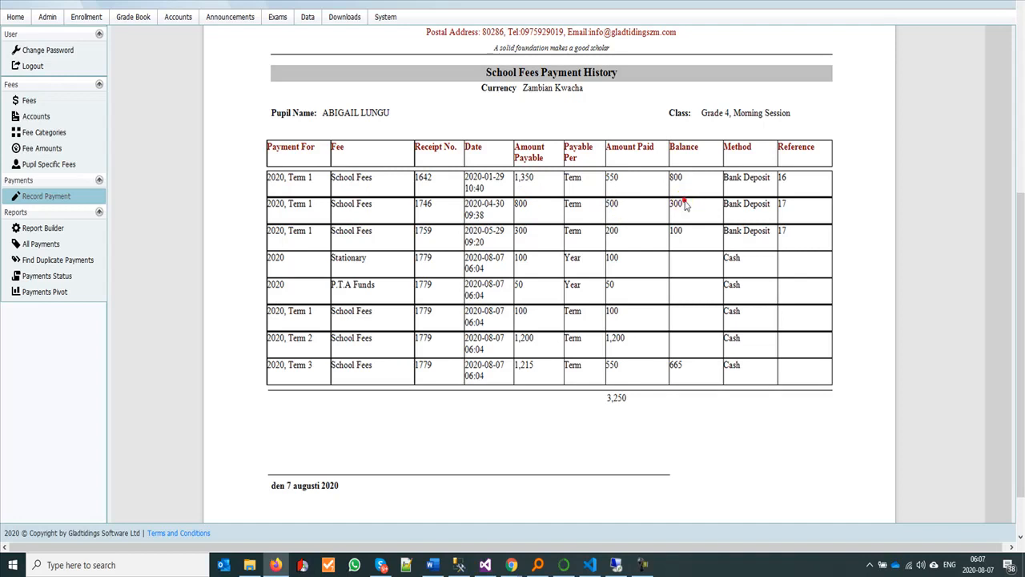
left_click(522, 234)
left_click(611, 234)
left_click(678, 240)
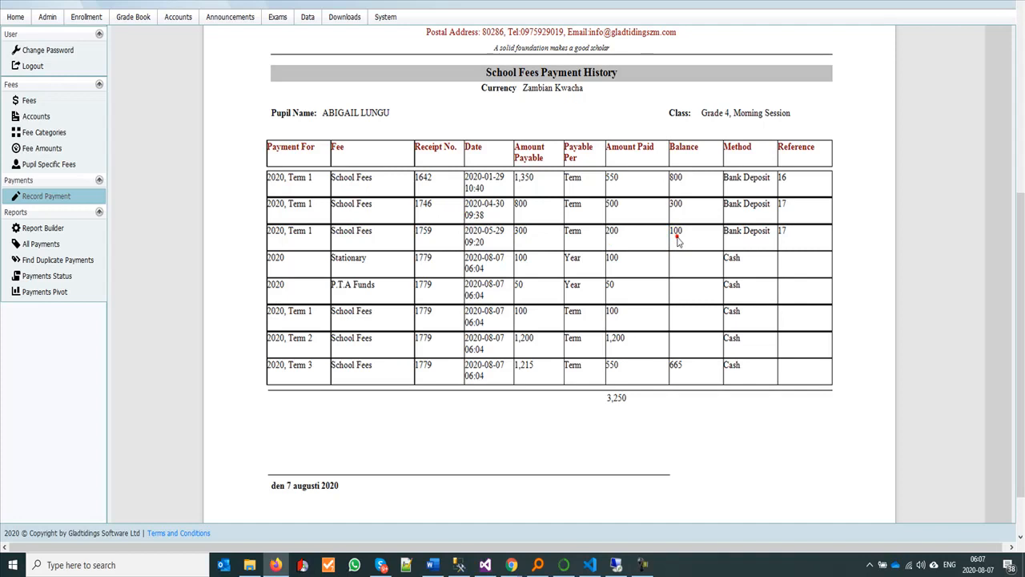
left_click(519, 309)
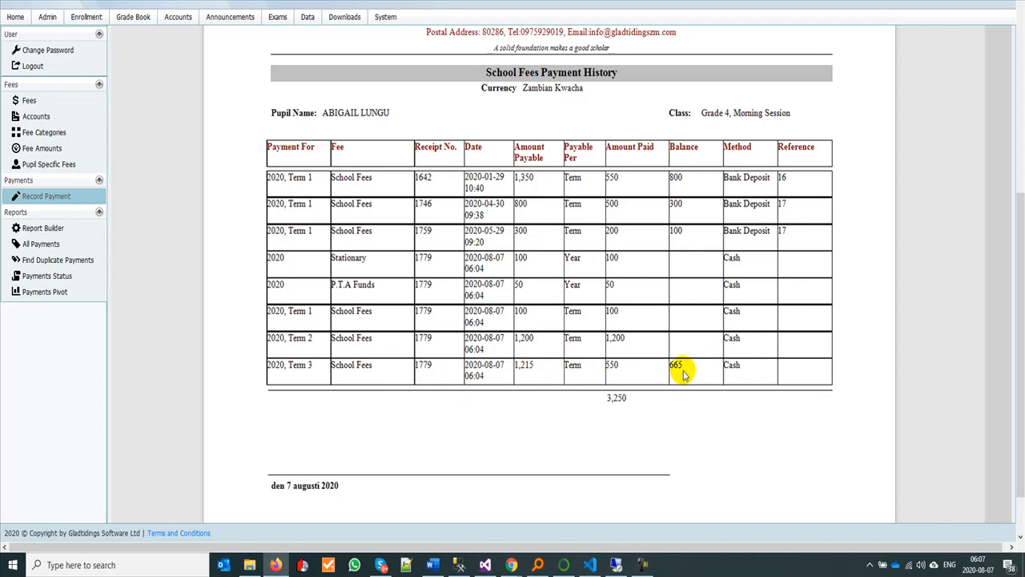
Display the pupil's payment receipt dated Aug 7 2020 6:04AM and review its amounts payable, amounts paid and balance for each fee
scroll(400, 332, "up", 4)
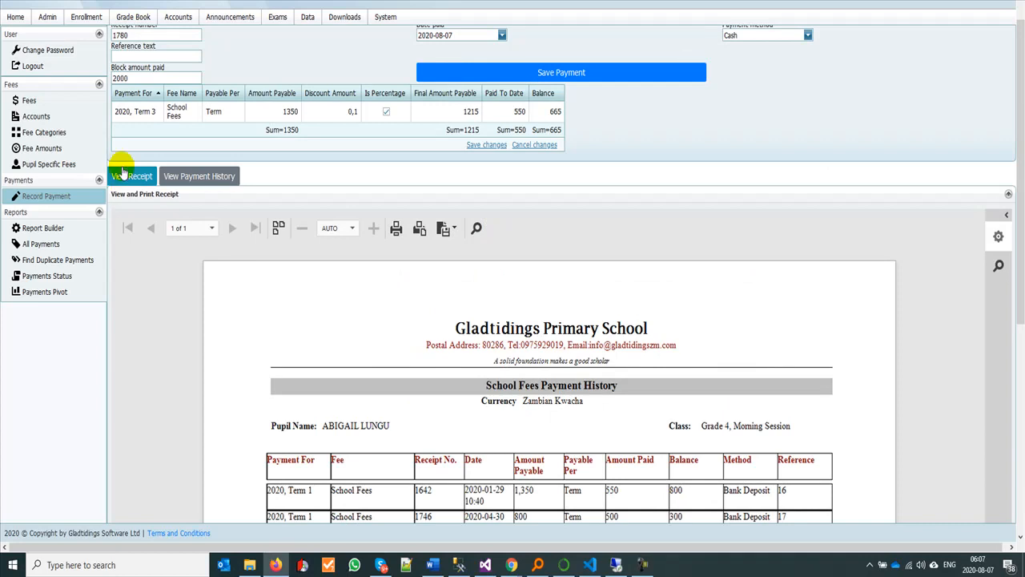
left_click(146, 182)
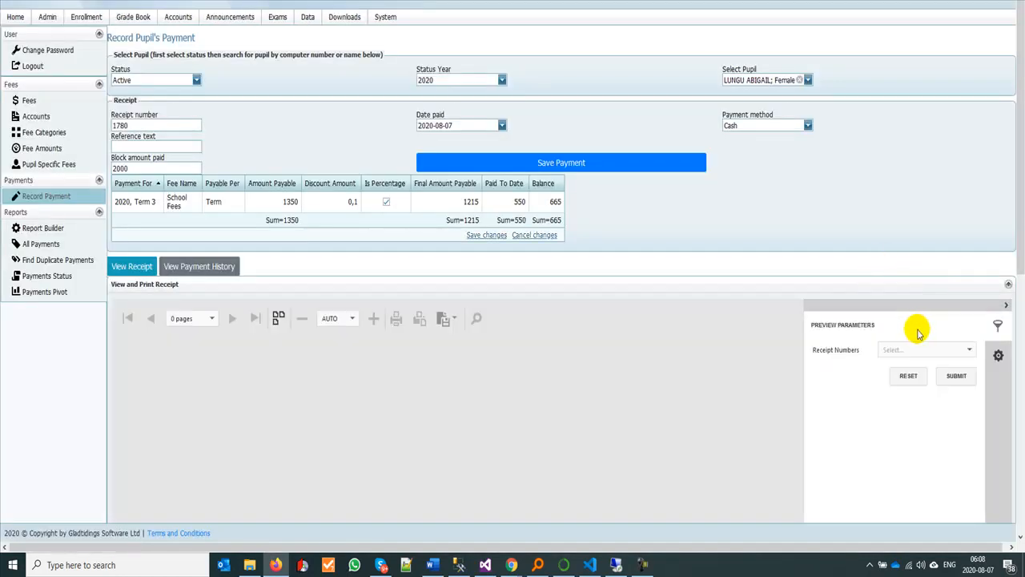
left_click(934, 354)
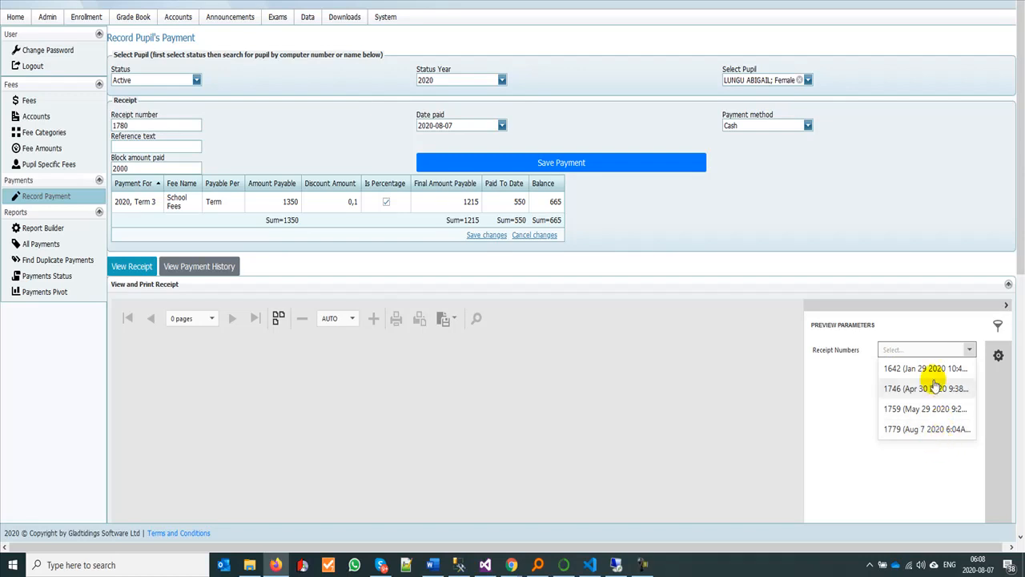
left_click(918, 430)
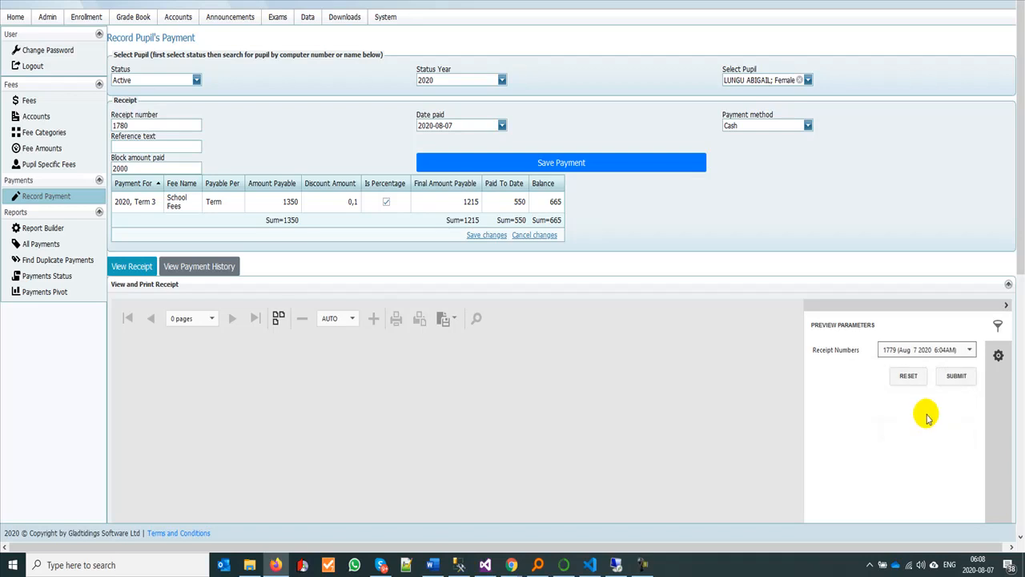
left_click(956, 376)
scroll(508, 393, "down", 5)
scroll(508, 393, "up", 5)
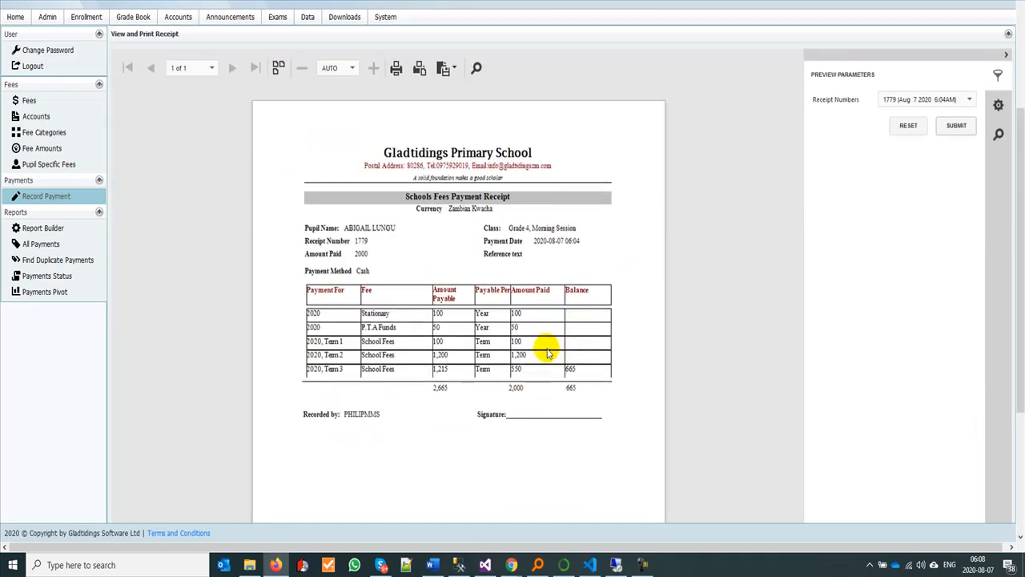
scroll(548, 352, "up", 3)
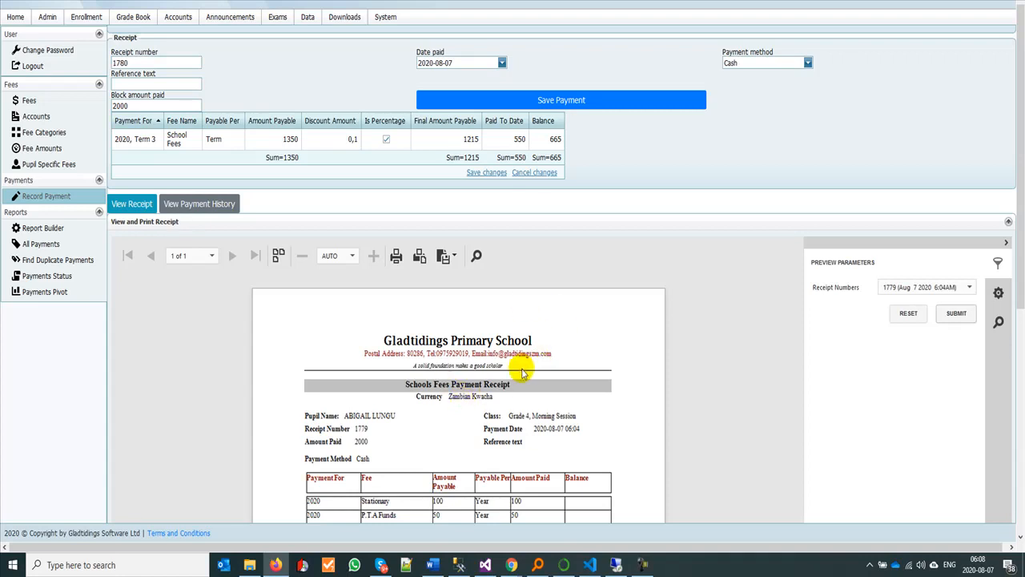
scroll(565, 381, "up", 2)
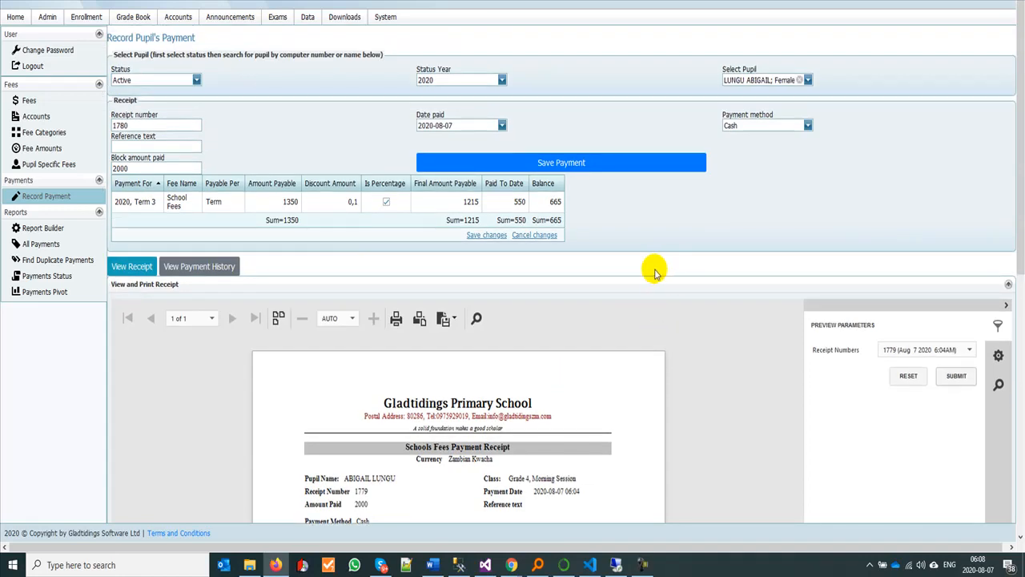